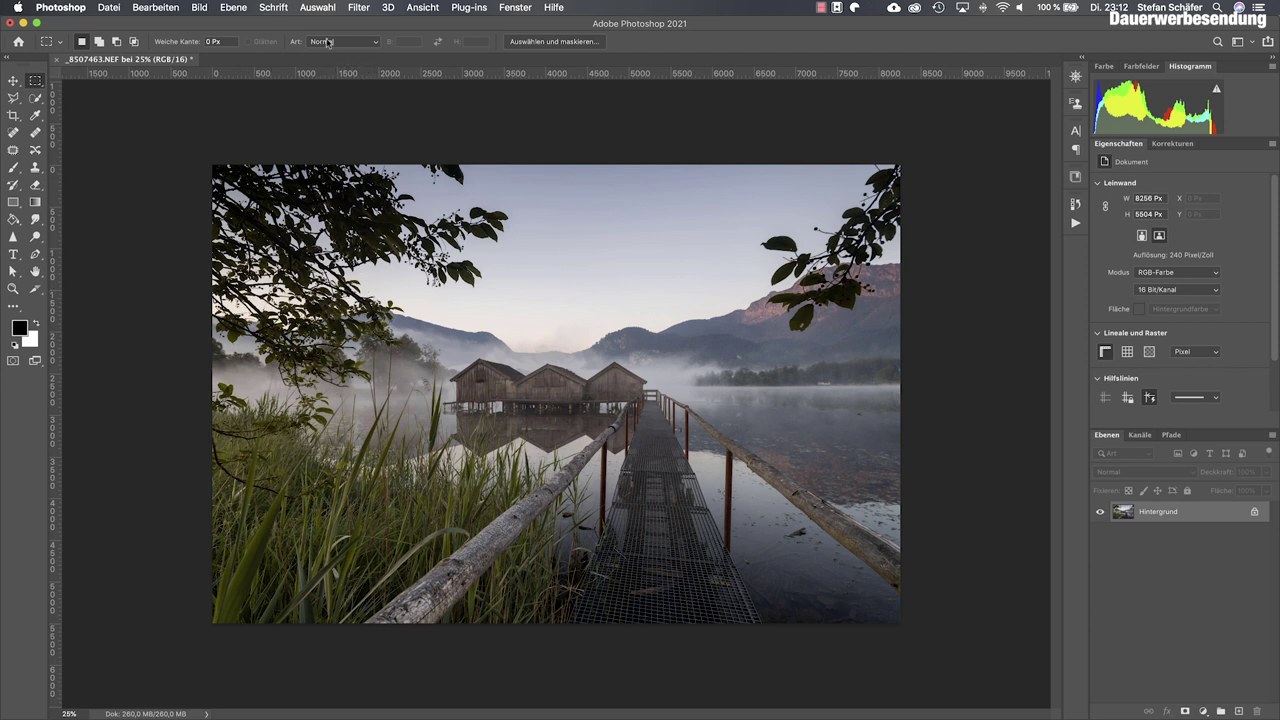
# Select the sky automatically with Auswahl > Himmel, outlining it above the mountains and branches
pyautogui.click(318, 8)
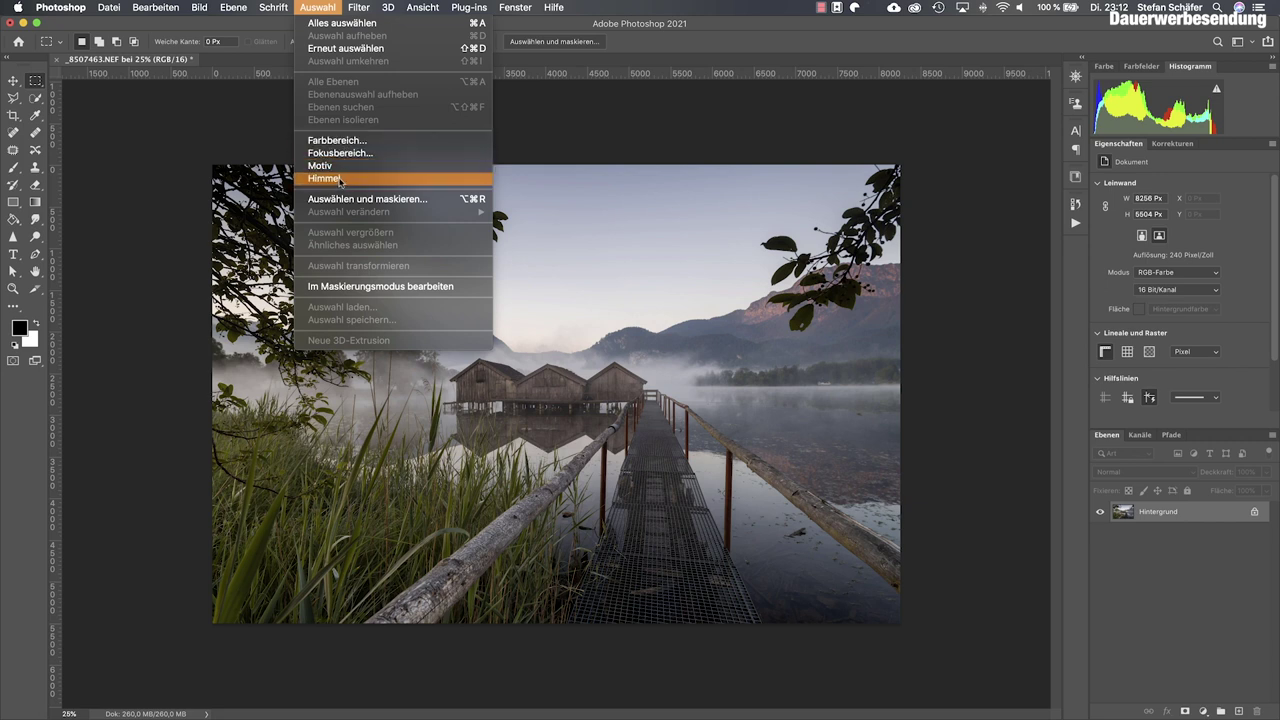
pyautogui.click(332, 180)
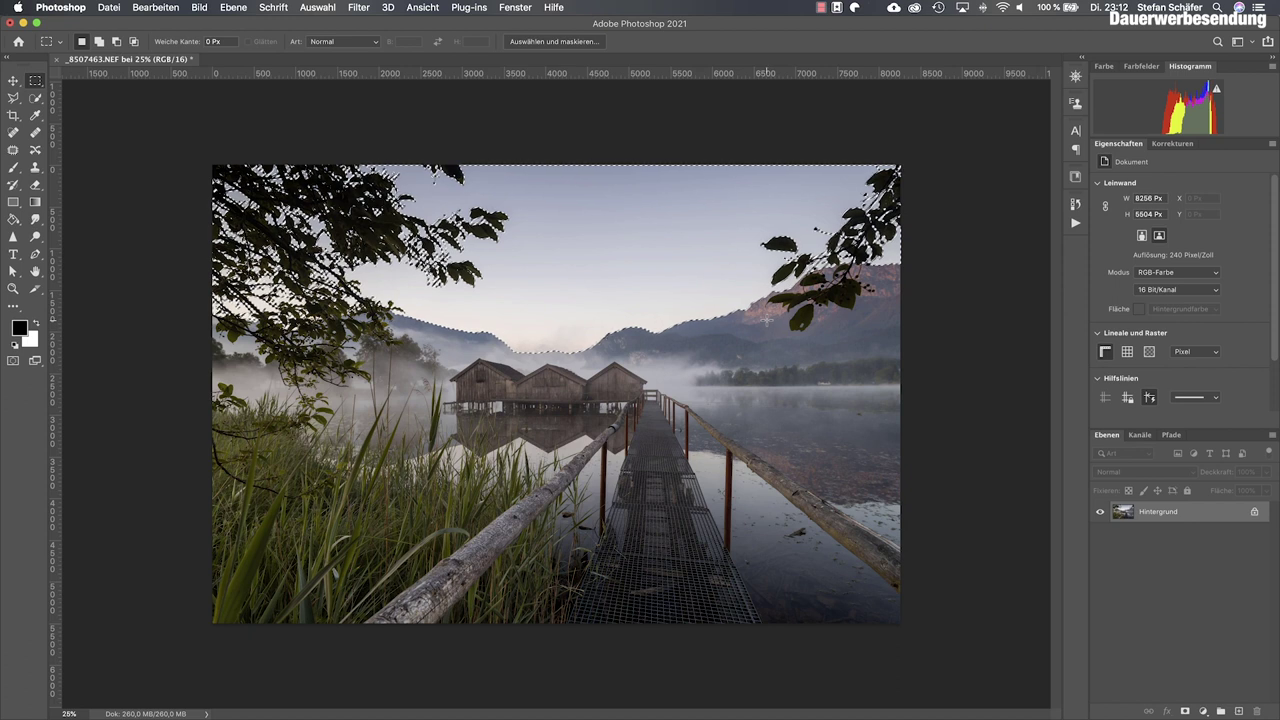
# Add a Gradationskurven adjustment layer masked to the sky and inspect its mask
pyautogui.click(1171, 144)
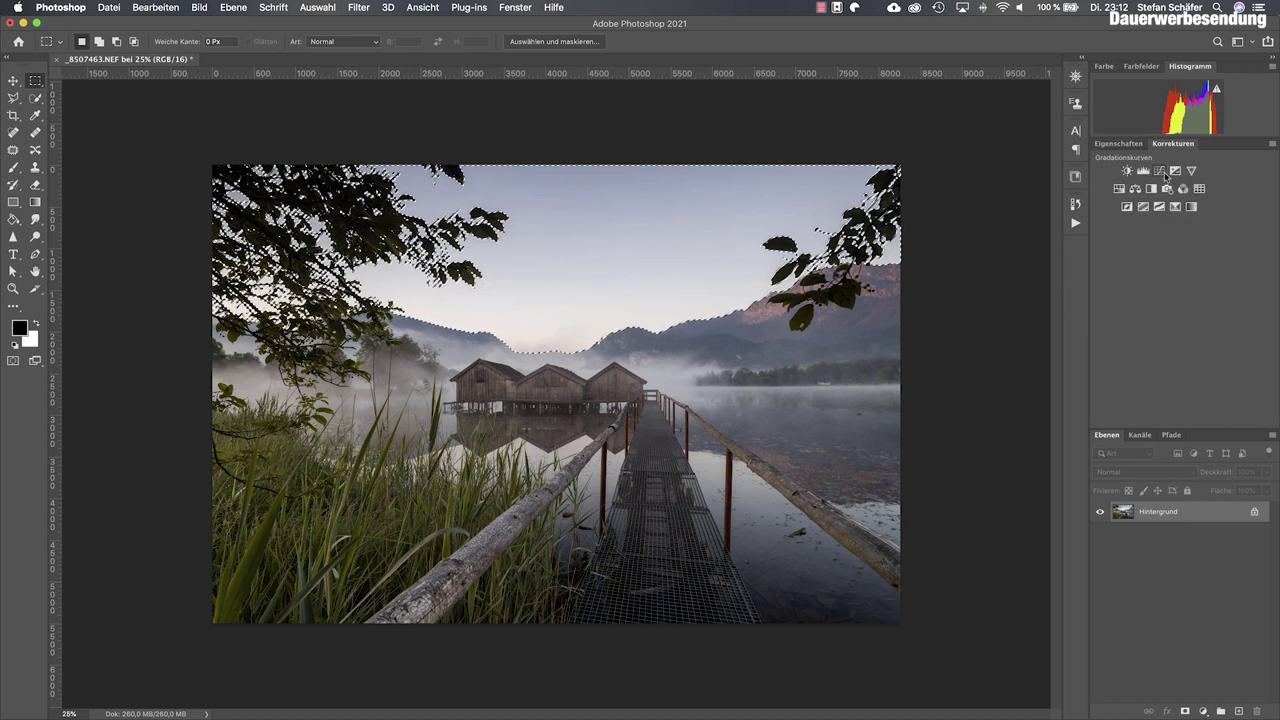
pyautogui.click(1160, 172)
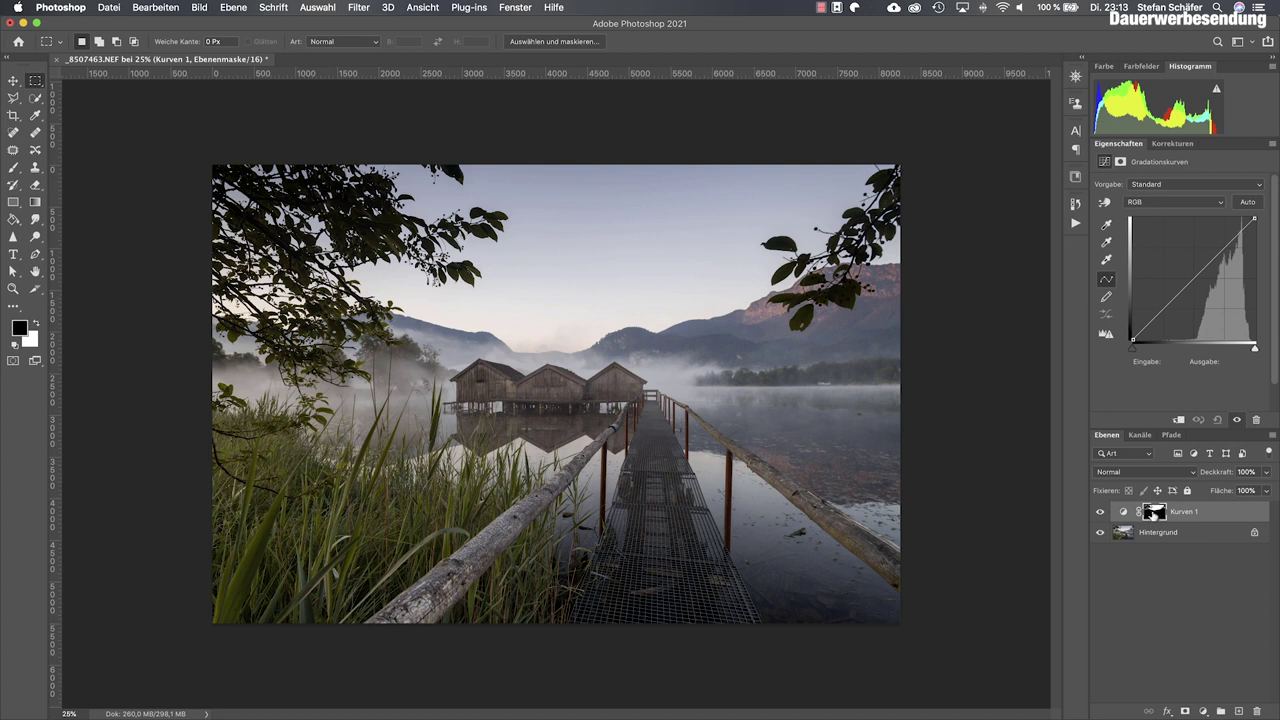
pyautogui.keyDown('alt'); pyautogui.click(1155, 512); pyautogui.keyUp('alt')
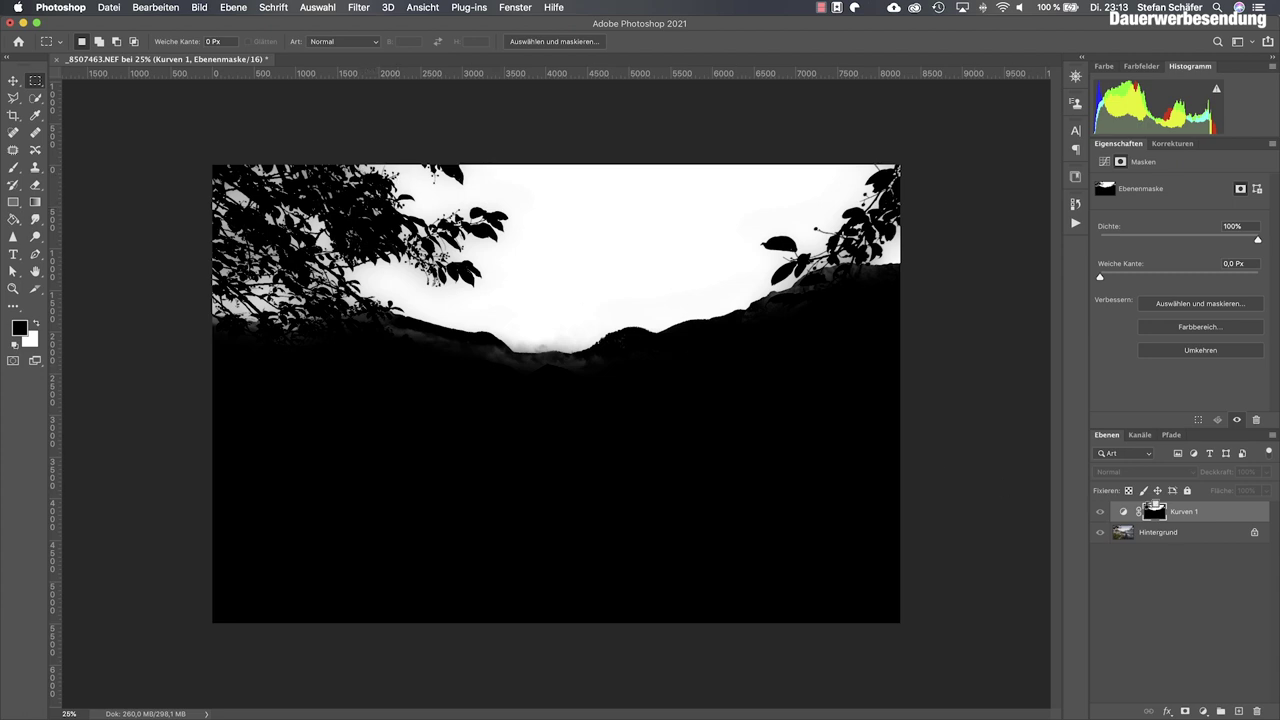
pyautogui.keyDown('alt'); pyautogui.click(1155, 513); pyautogui.keyUp('alt')
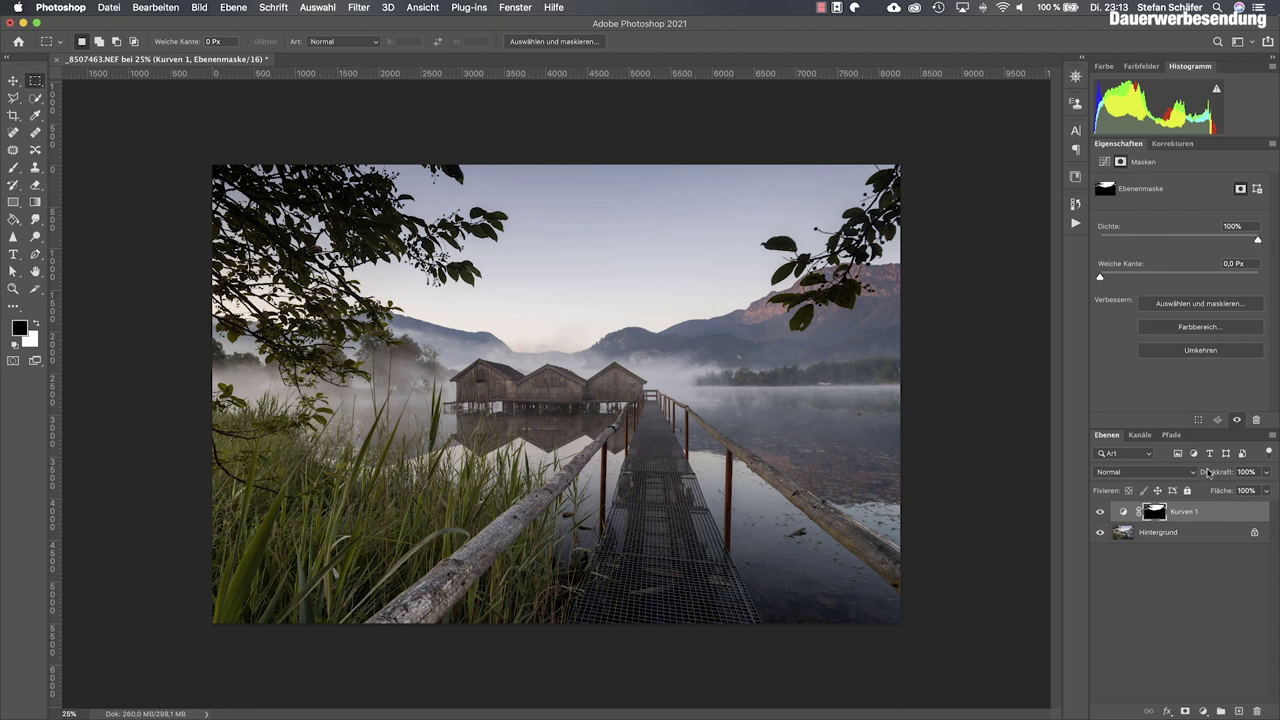
pyautogui.click(1125, 513)
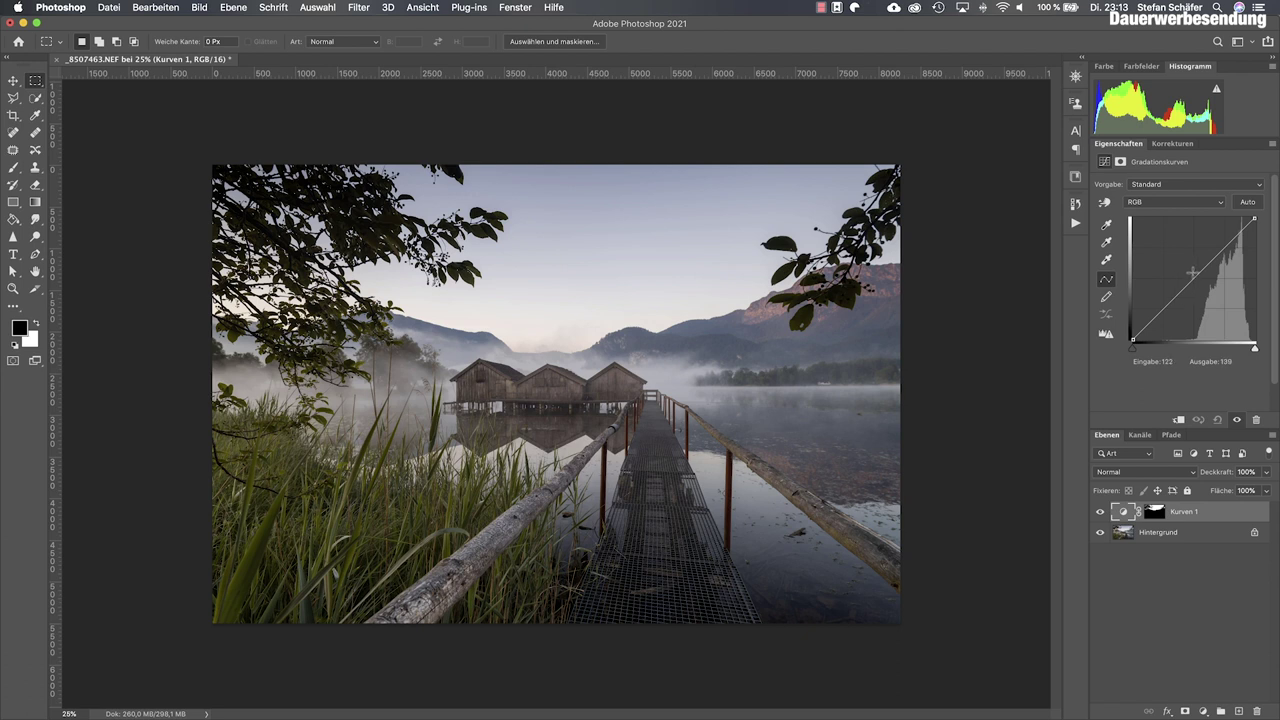
# Bend the RGB curve down to darken the sky and zoom the branches to 100%
pyautogui.moveTo(1193, 280); pyautogui.dragTo(1195, 313)
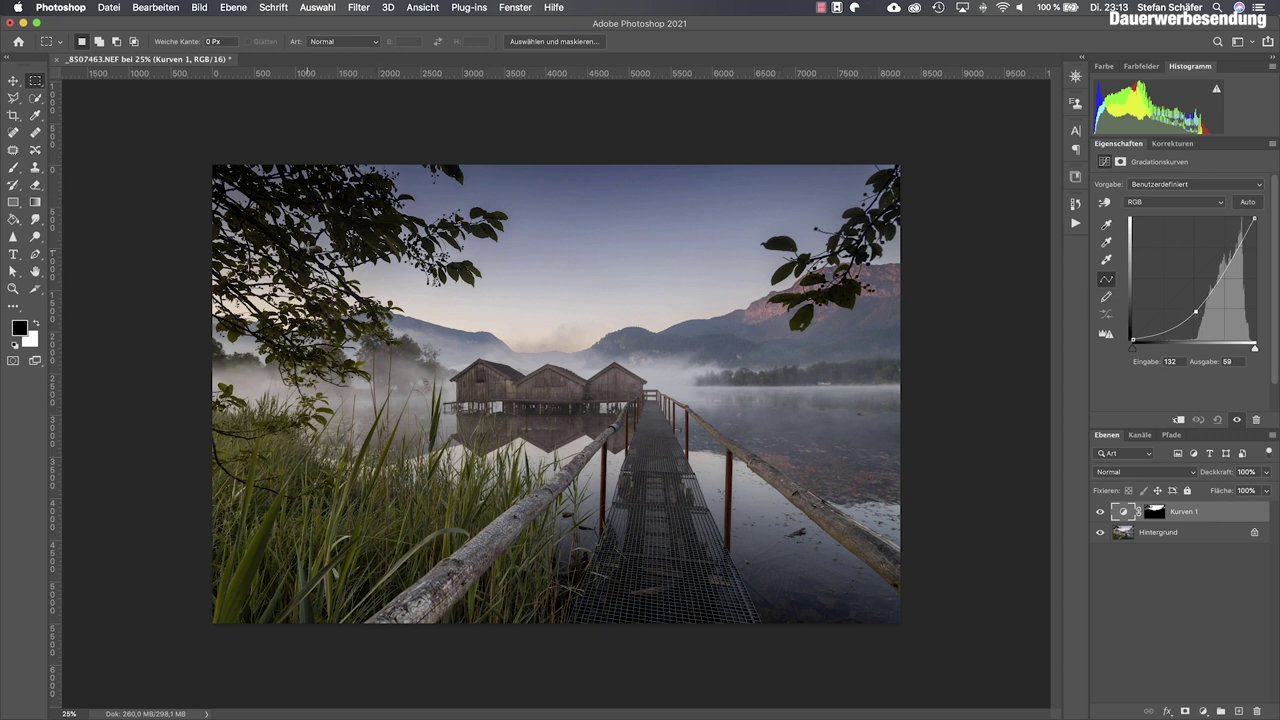
pyautogui.click(13, 288)
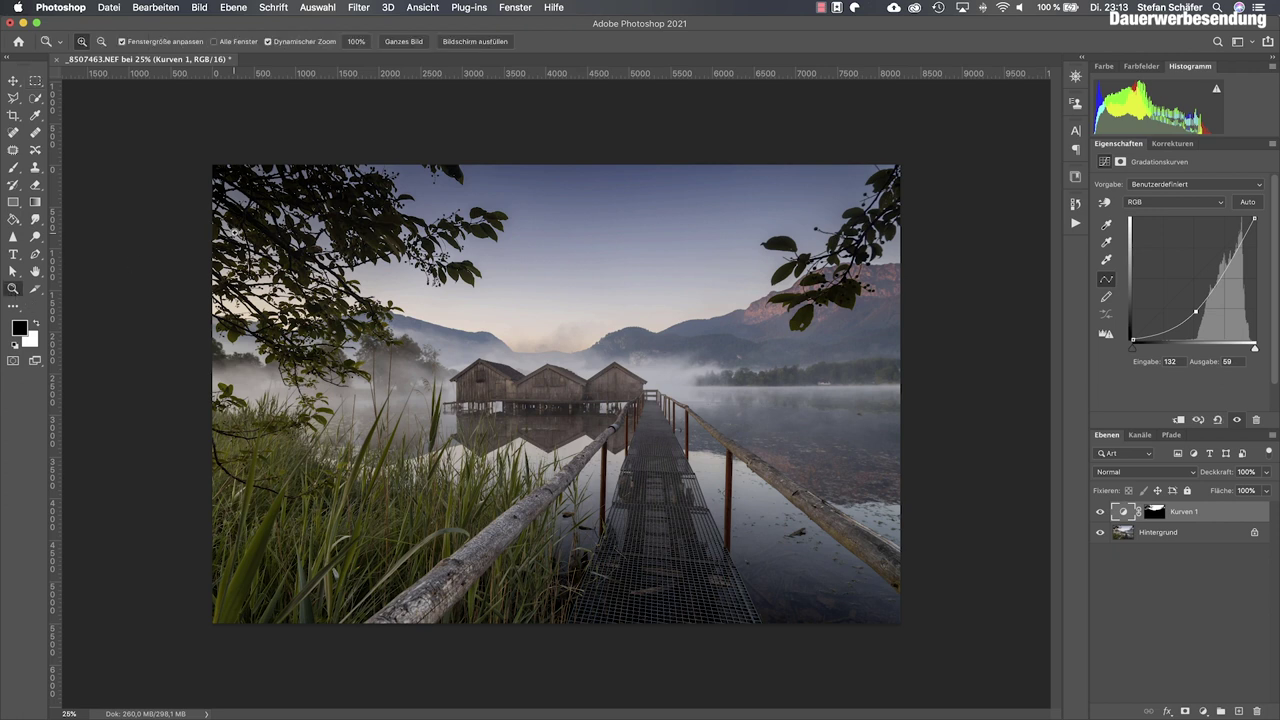
pyautogui.press('super+plus')
pyautogui.click(240, 207)
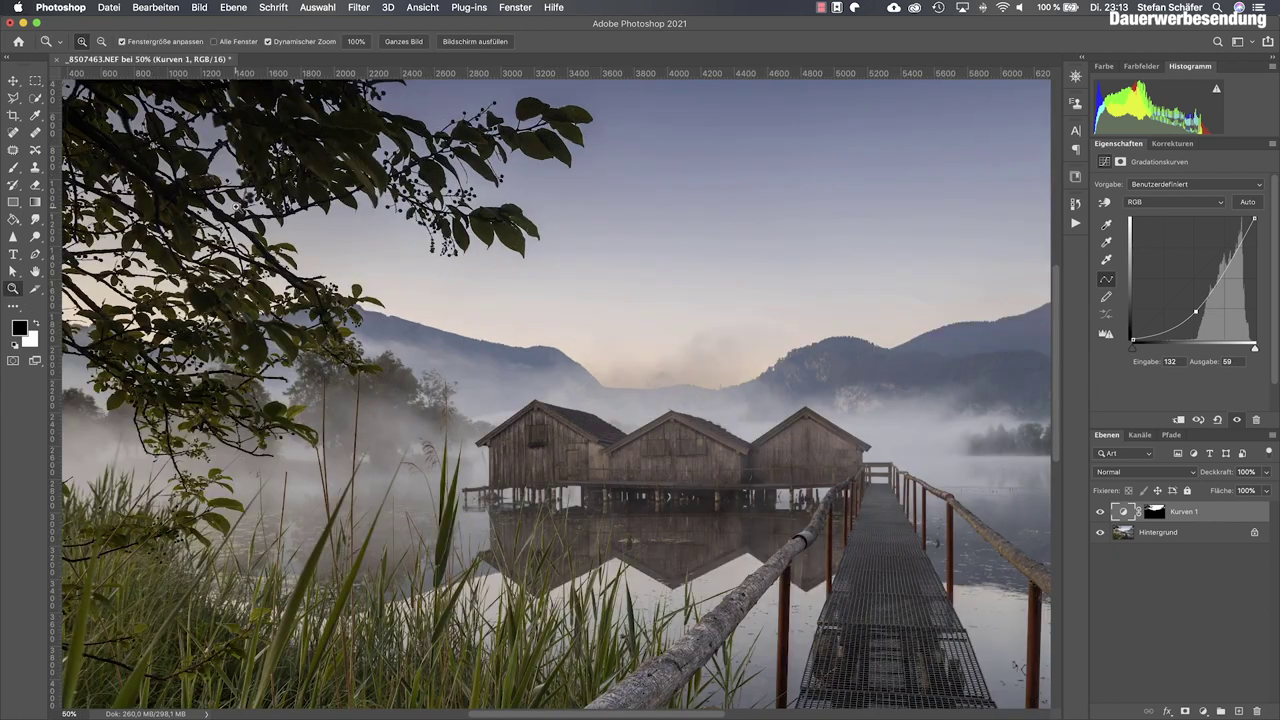
pyautogui.scroll(5, 276, 207)
pyautogui.scroll(3, 276, 207)
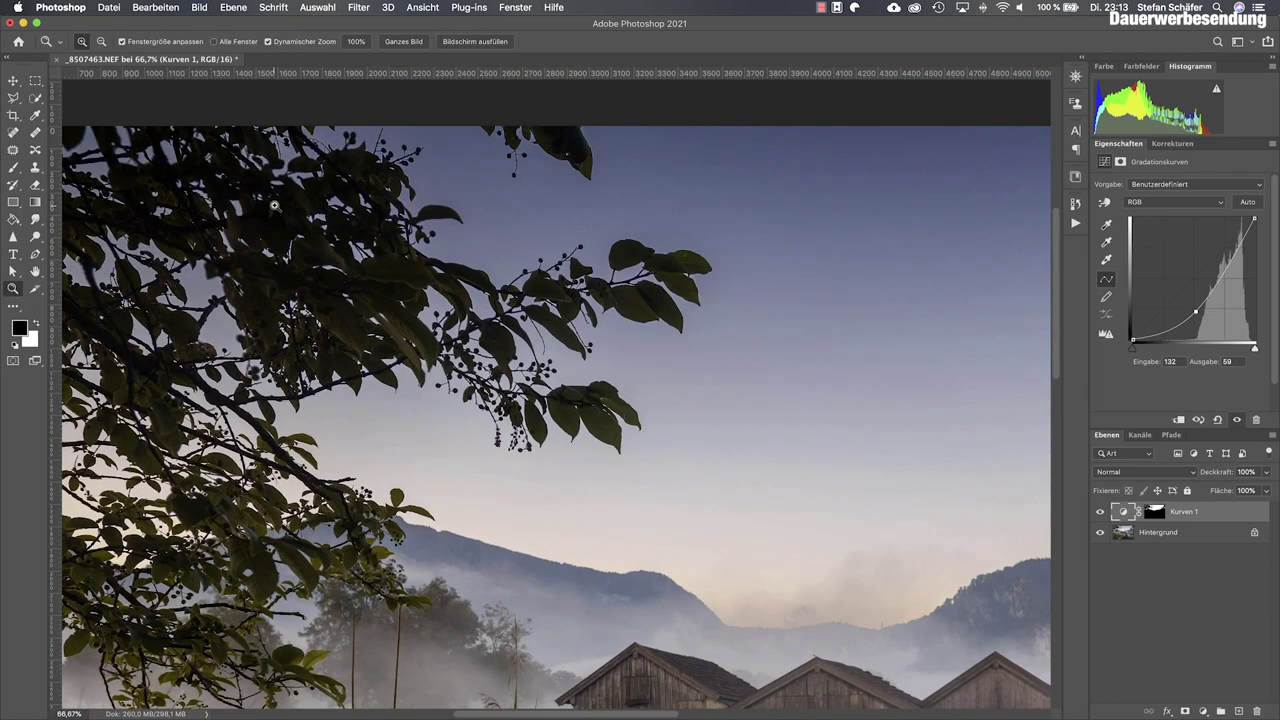
pyautogui.hscroll(-5, 276, 207)
pyautogui.click(710, 226)
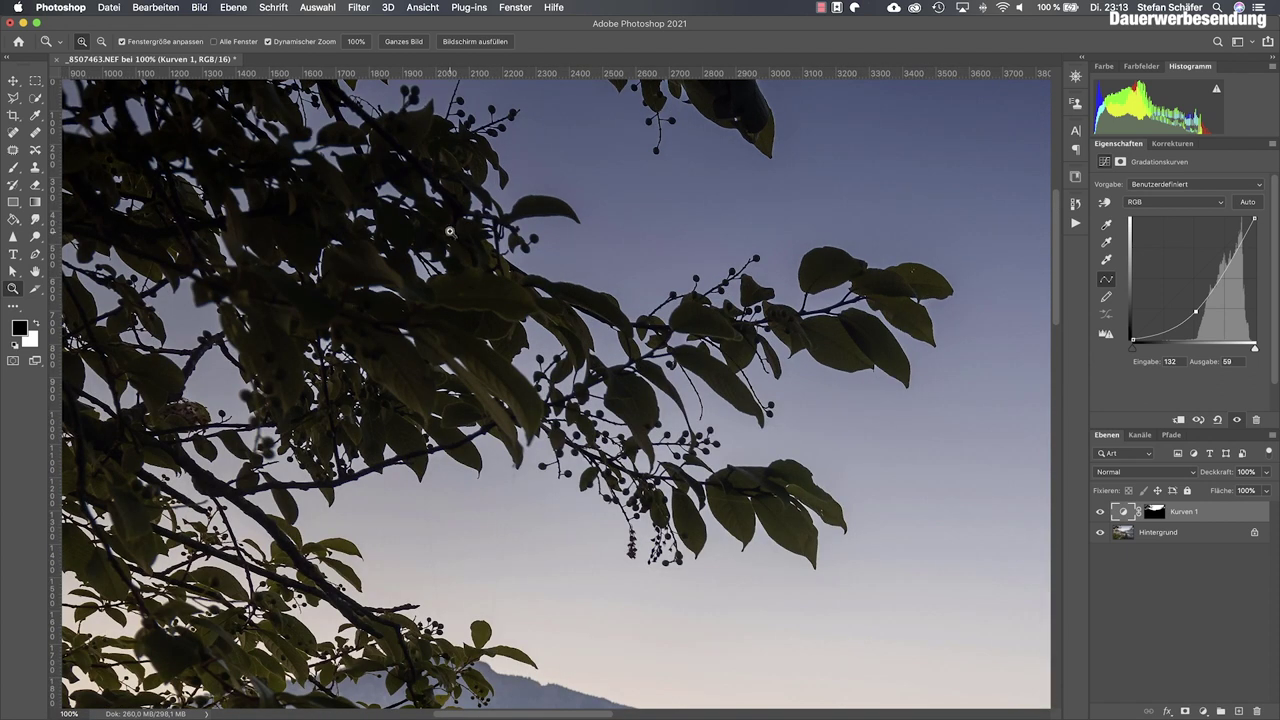
pyautogui.hscroll(-5, 460, 236)
pyautogui.hscroll(-5, 450, 231)
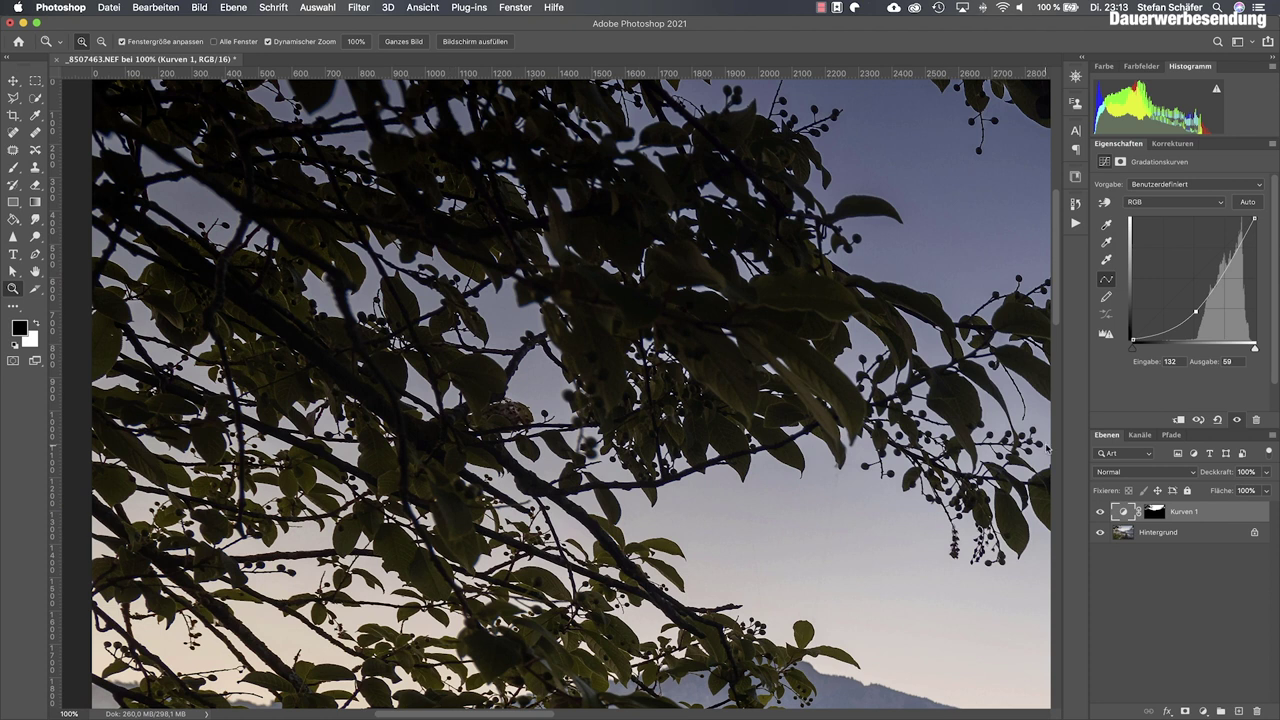
# Toggle Kurven 1 visibility to compare the branch edges, then zoom back out
pyautogui.click(1100, 512)
pyautogui.click(1100, 512)
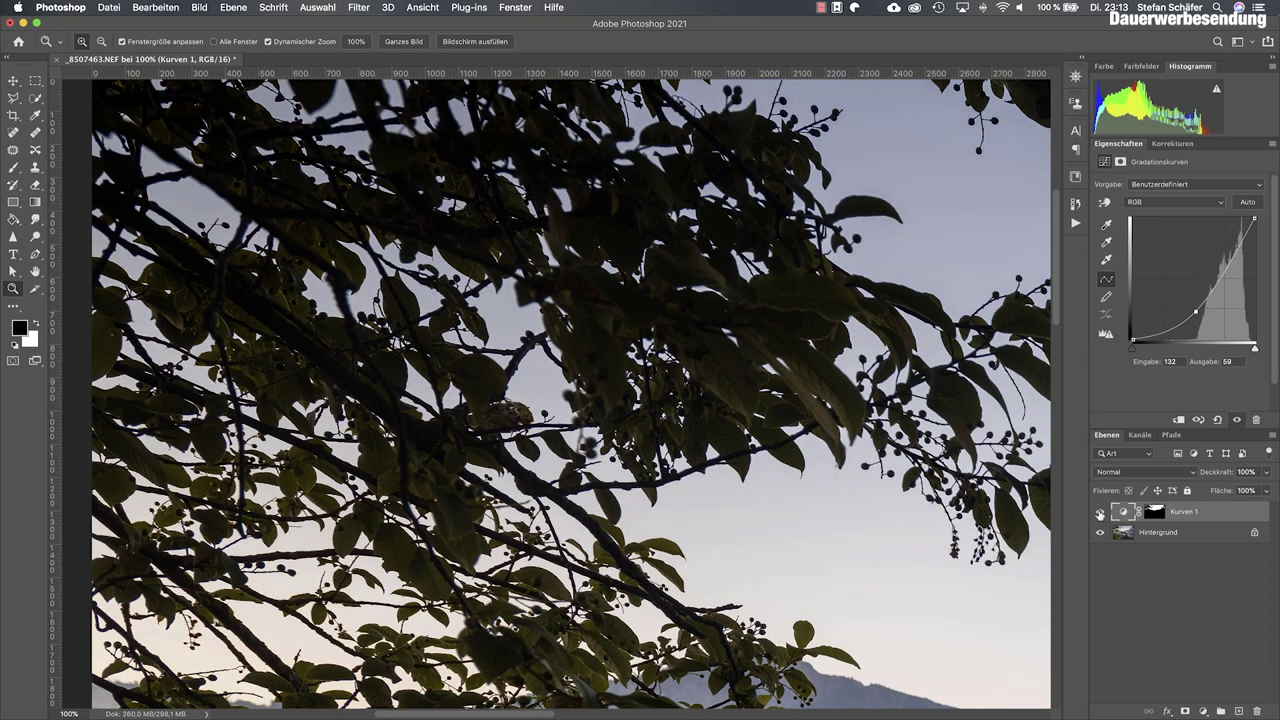
pyautogui.click(1100, 512)
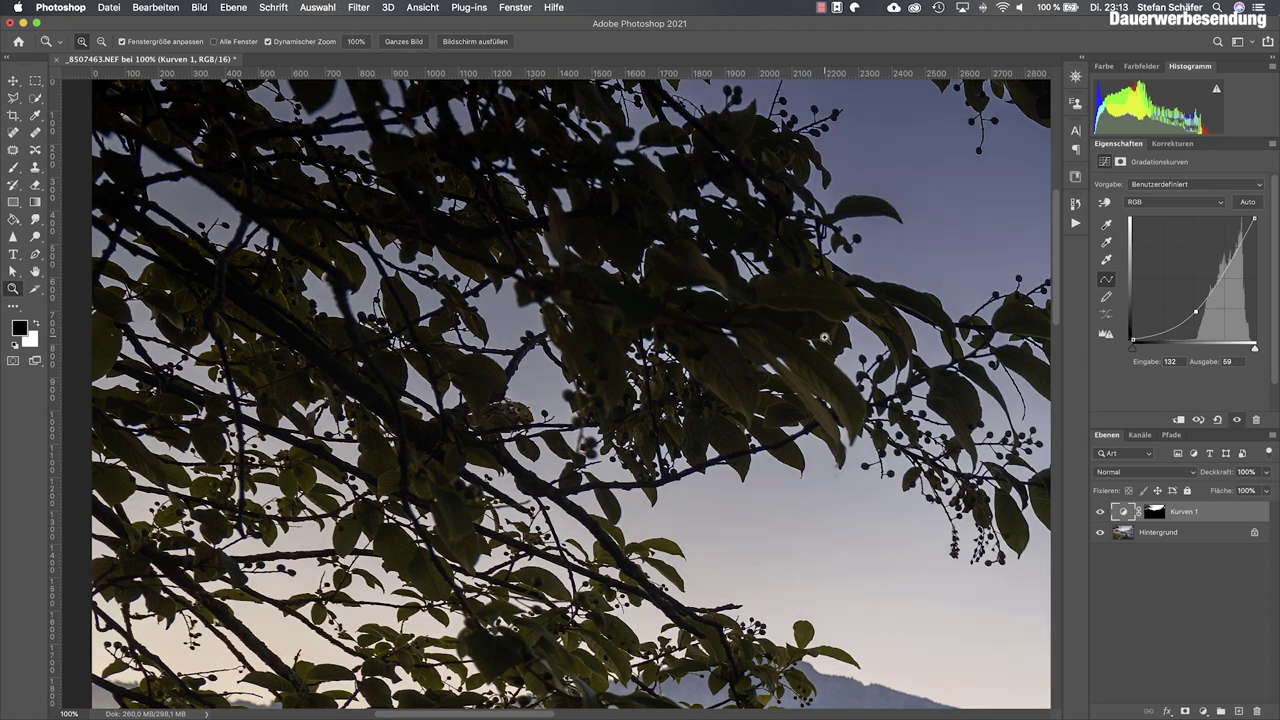
pyautogui.hscroll(3, 823, 283)
pyautogui.hscroll(3, 823, 283)
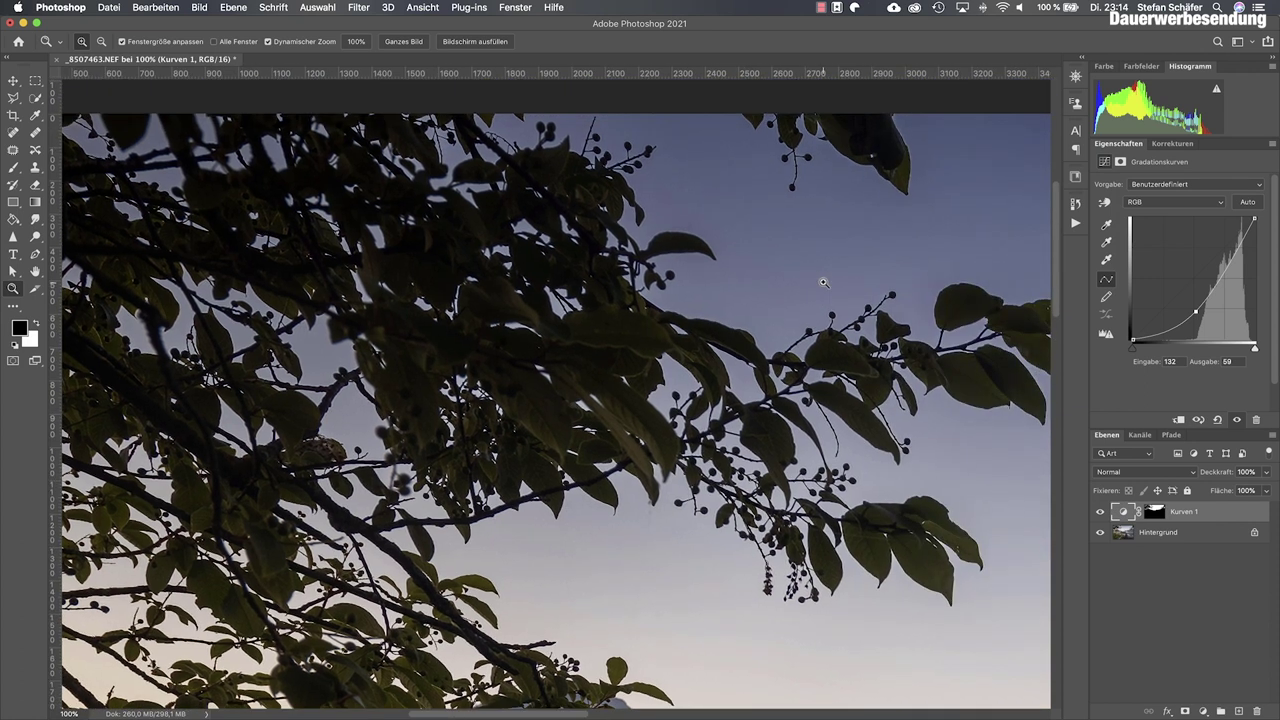
pyautogui.keyDown('alt'); pyautogui.click(757, 316); pyautogui.keyUp('alt')
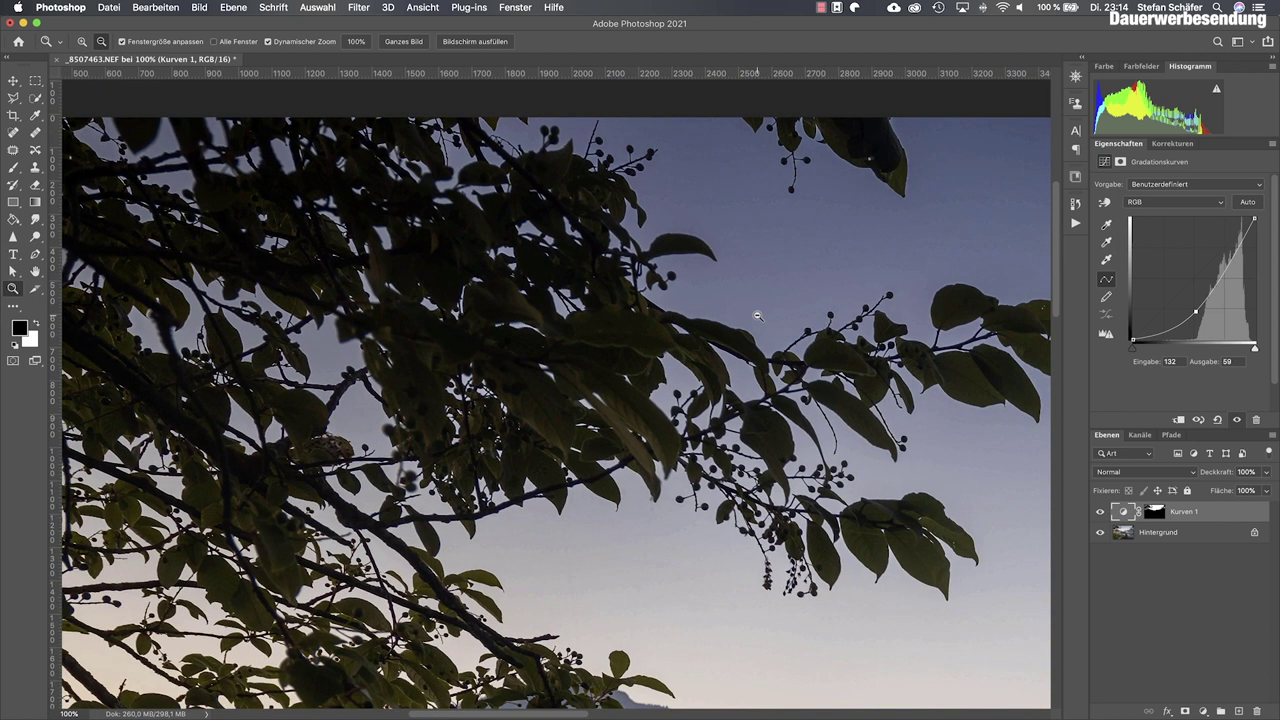
pyautogui.keyDown('alt'); pyautogui.click(757, 316); pyautogui.keyUp('alt')
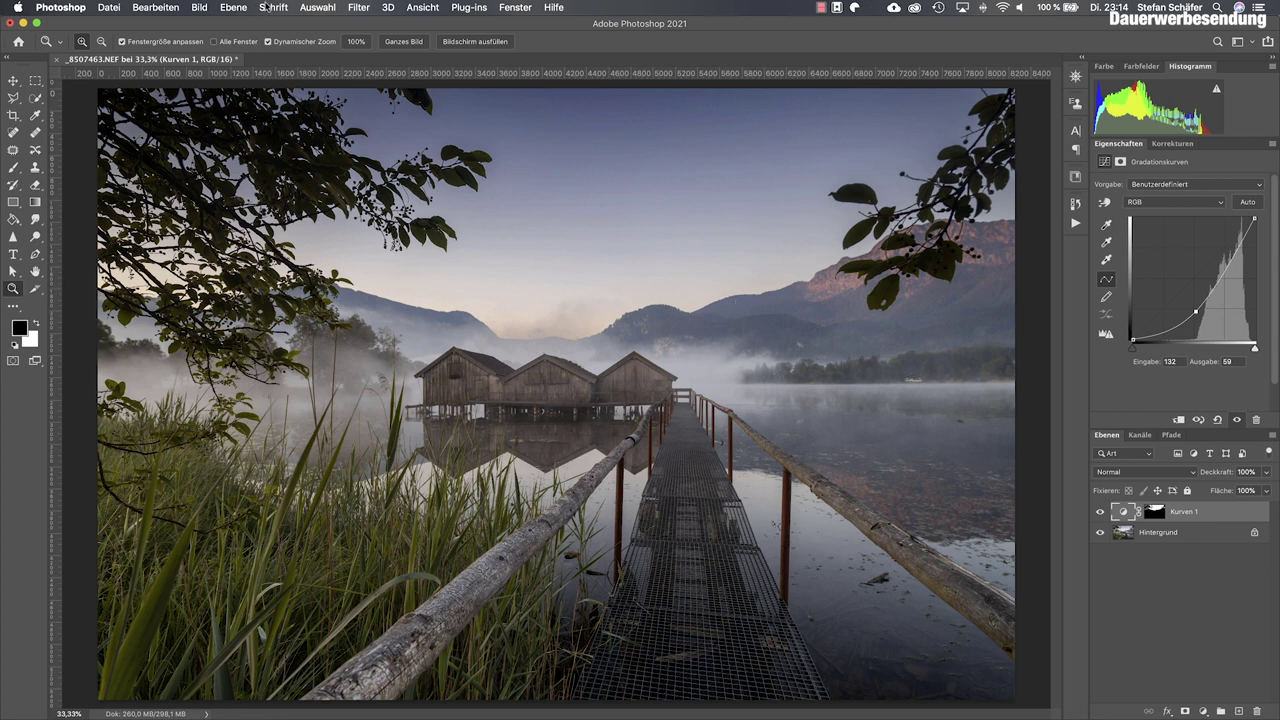
# Delete the Kurven 1 layer and start Bearbeiten > Himmel austauschen
pyautogui.click(318, 7)
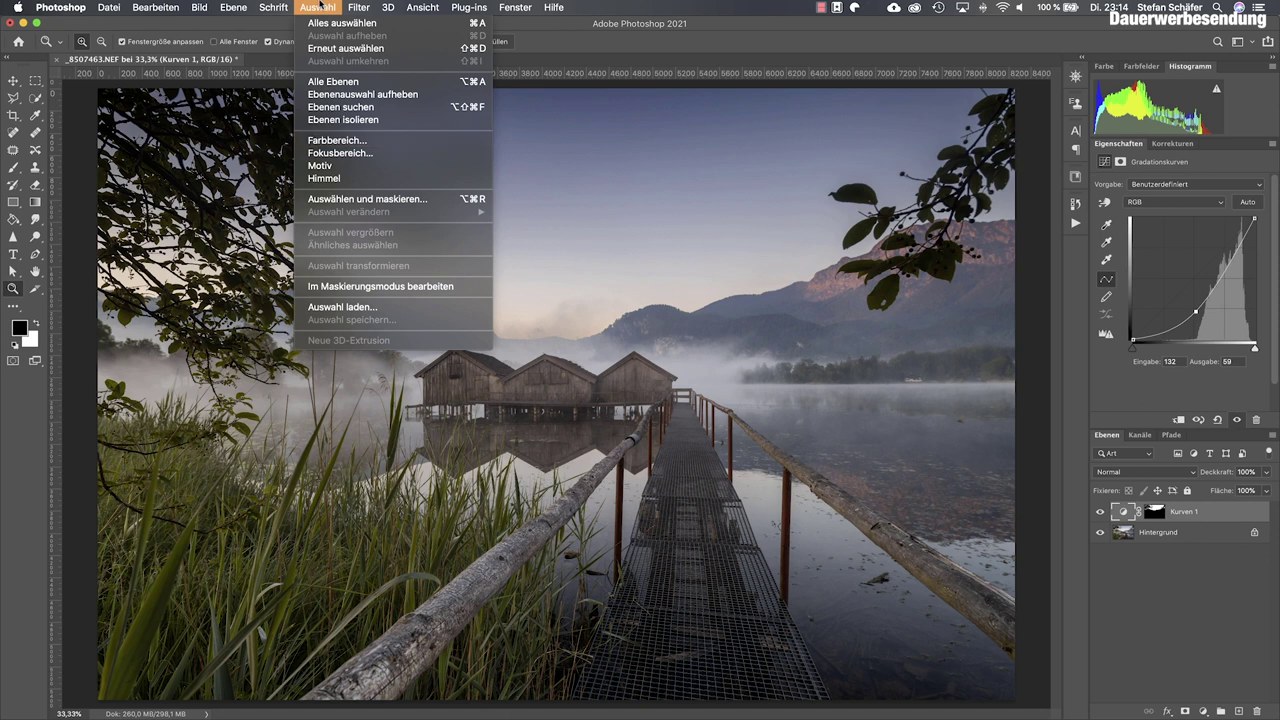
pyautogui.click(320, 6)
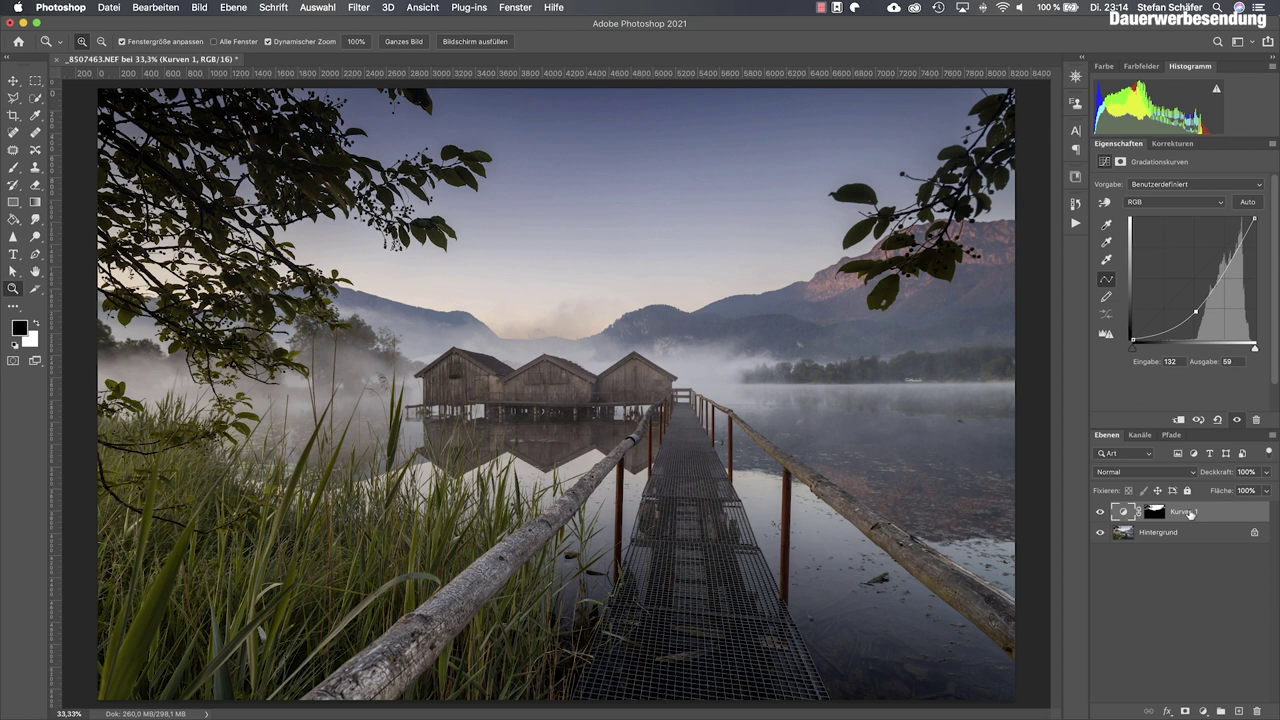
pyautogui.moveTo(1190, 513); pyautogui.dragTo(1258, 710)
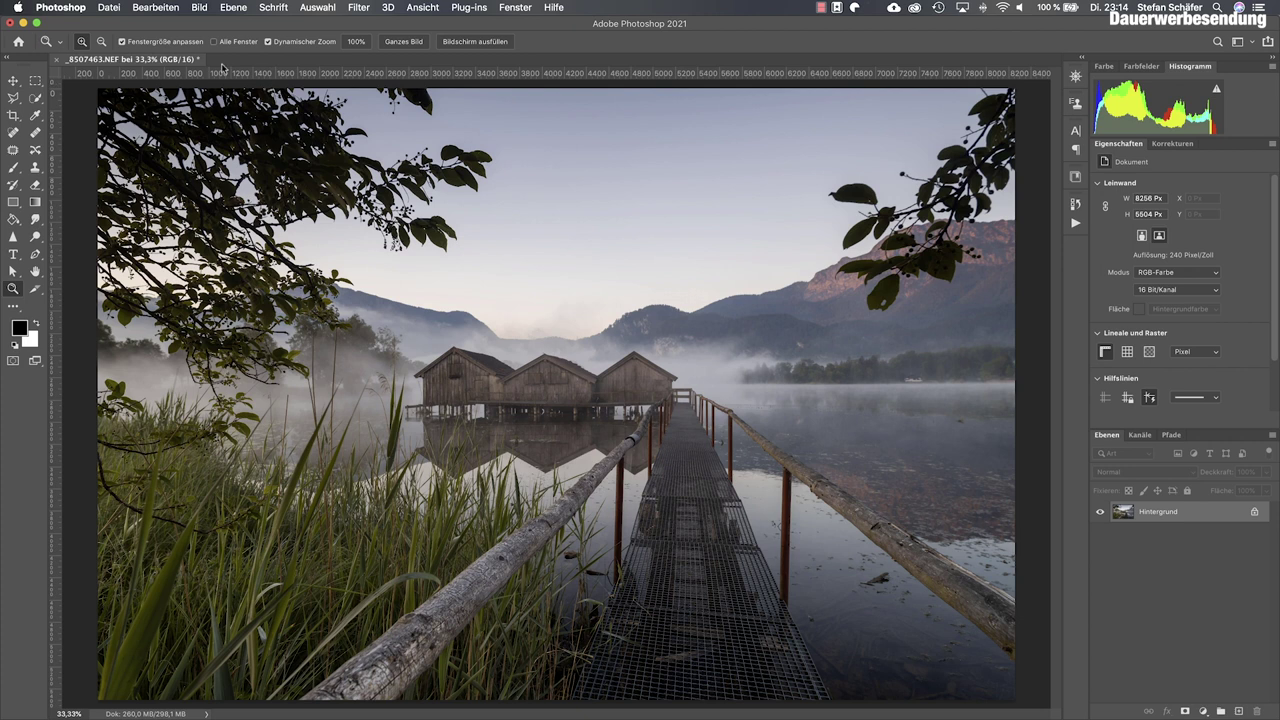
pyautogui.click(143, 9)
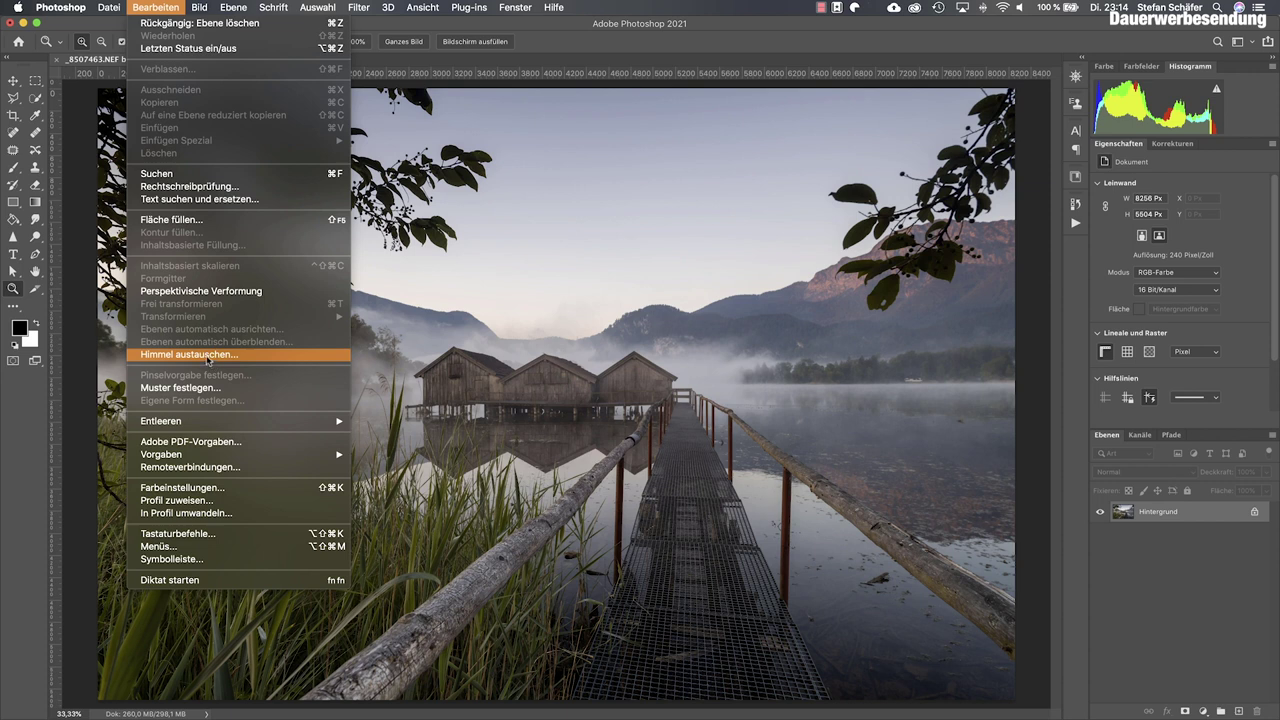
pyautogui.click(208, 356)
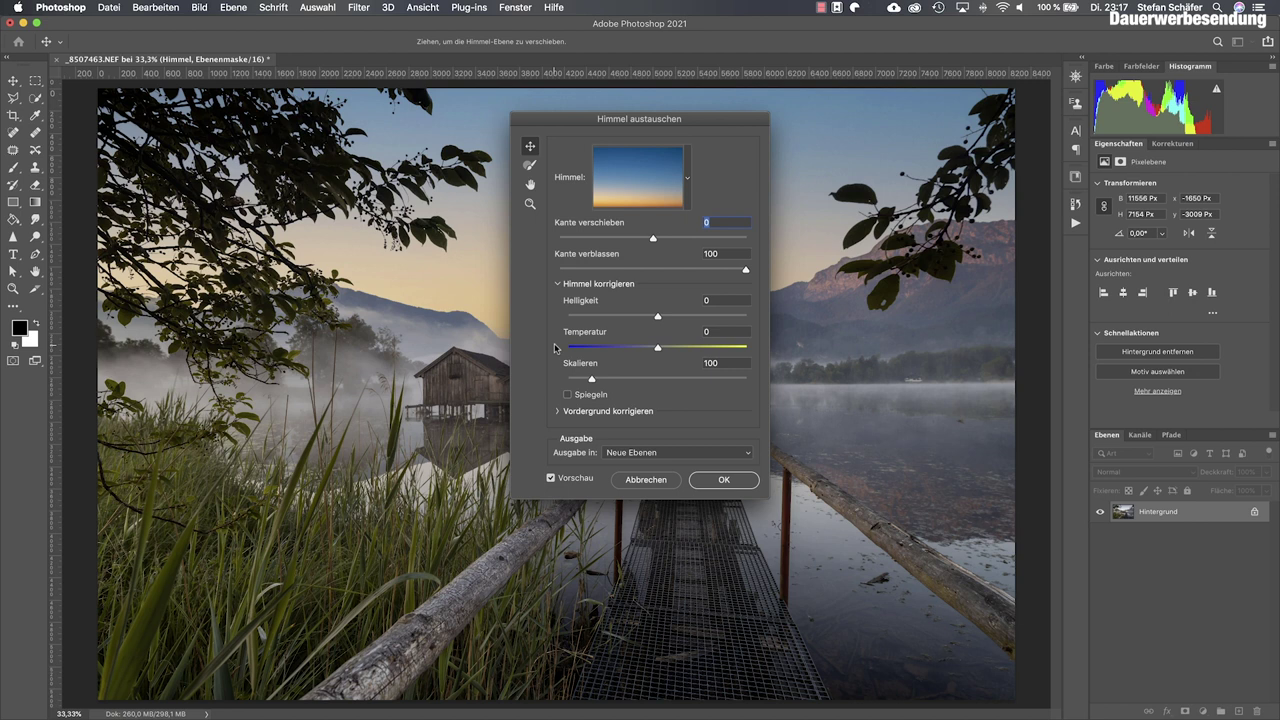
# Move the Sky Replacement dialog aside and preview two blue-sky presets
pyautogui.moveTo(659, 124); pyautogui.dragTo(895, 156)
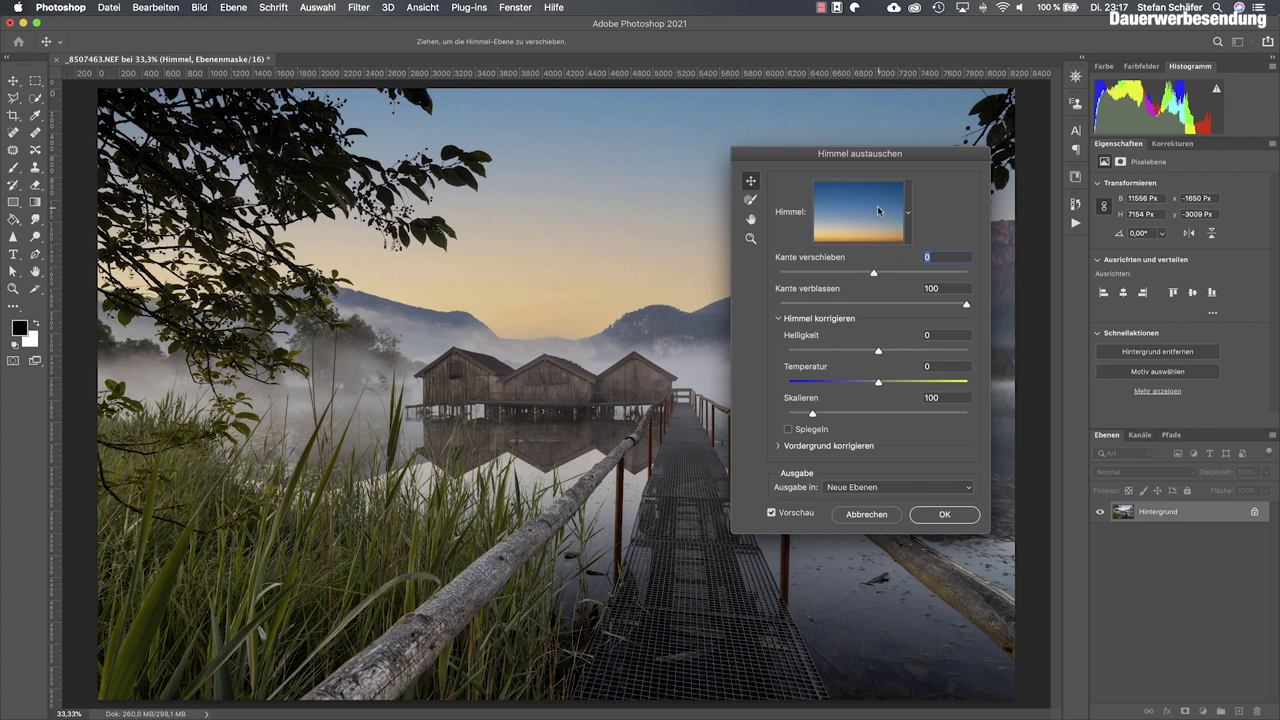
pyautogui.click(908, 213)
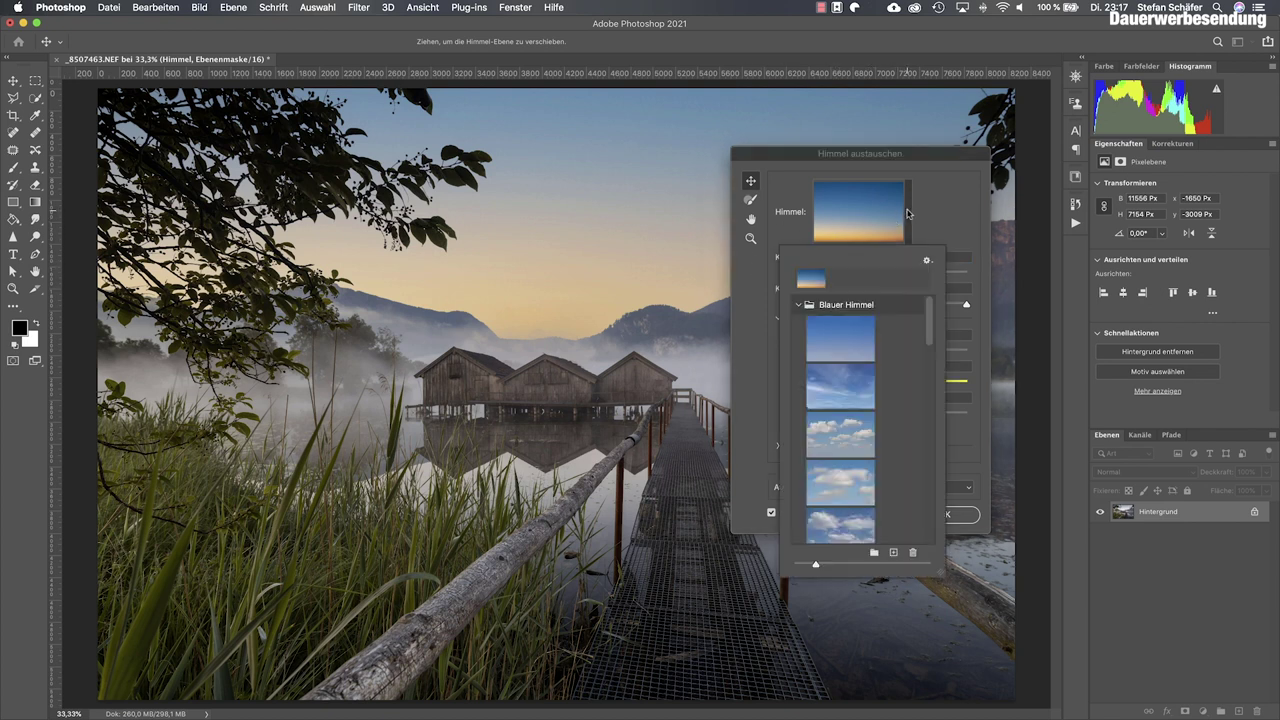
pyautogui.click(812, 381)
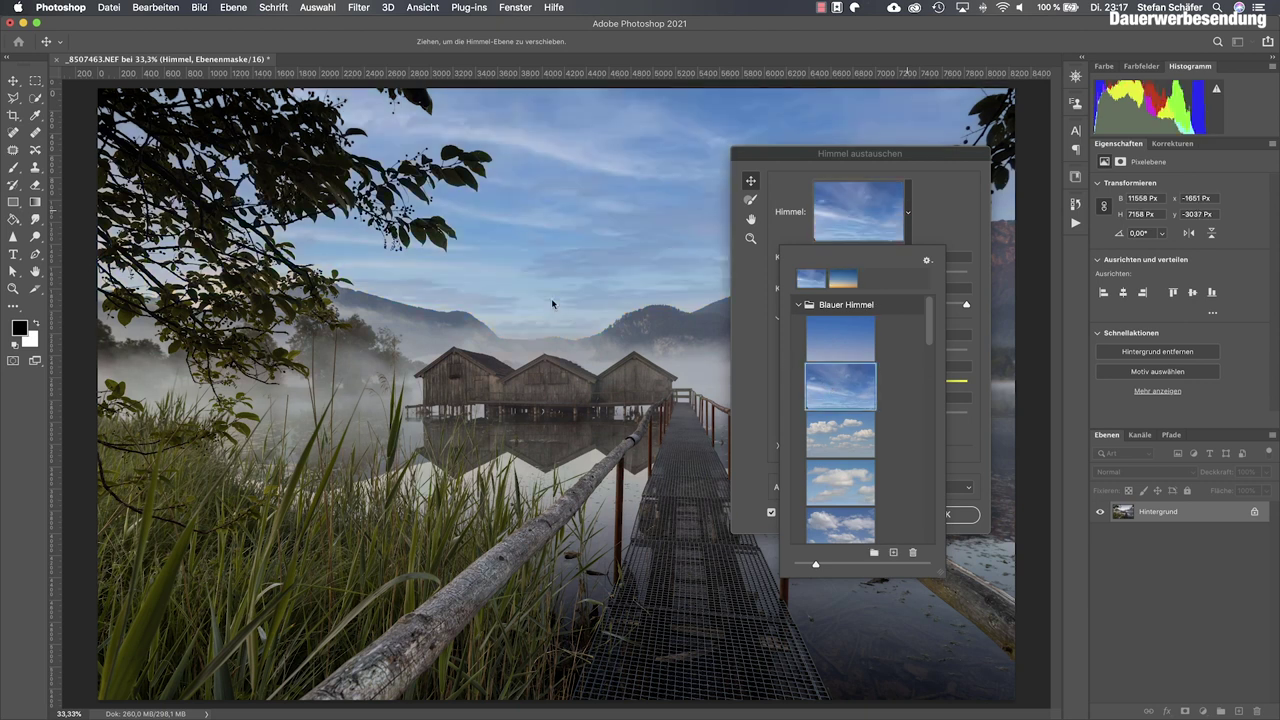
pyautogui.scroll(-2, 846, 445)
pyautogui.scroll(-3, 846, 455)
pyautogui.scroll(-3, 846, 460)
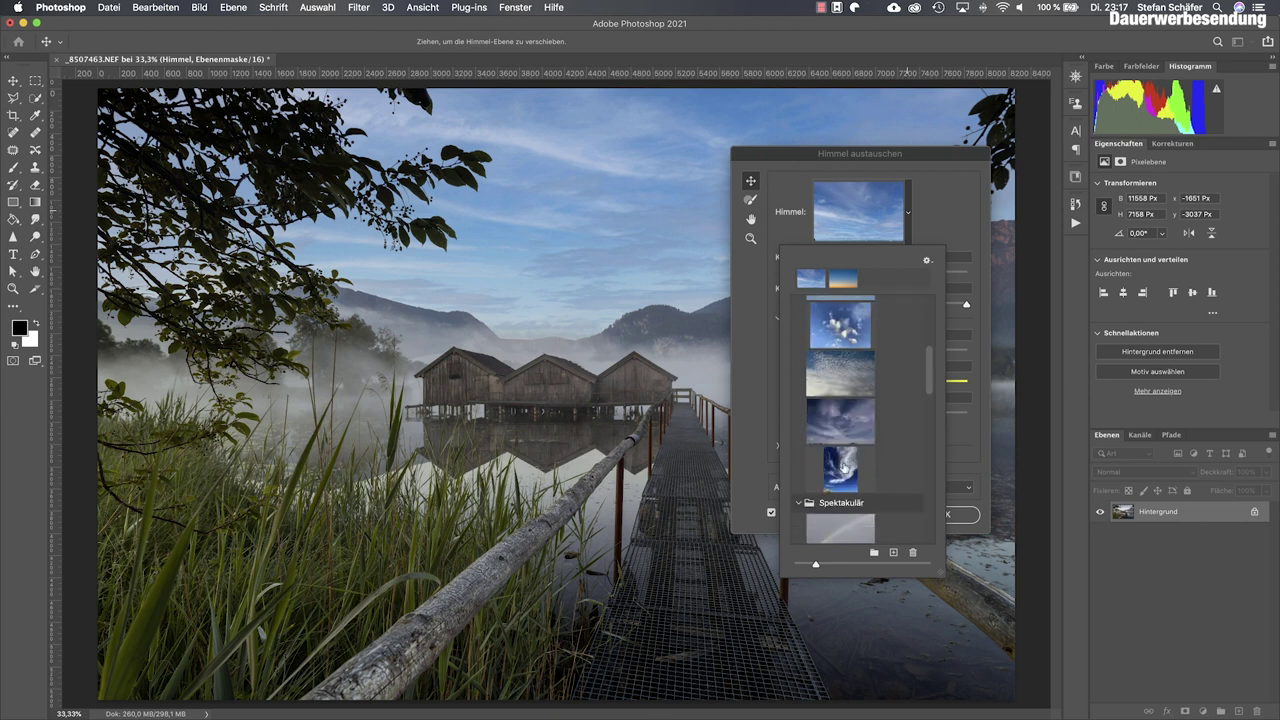
pyautogui.click(846, 462)
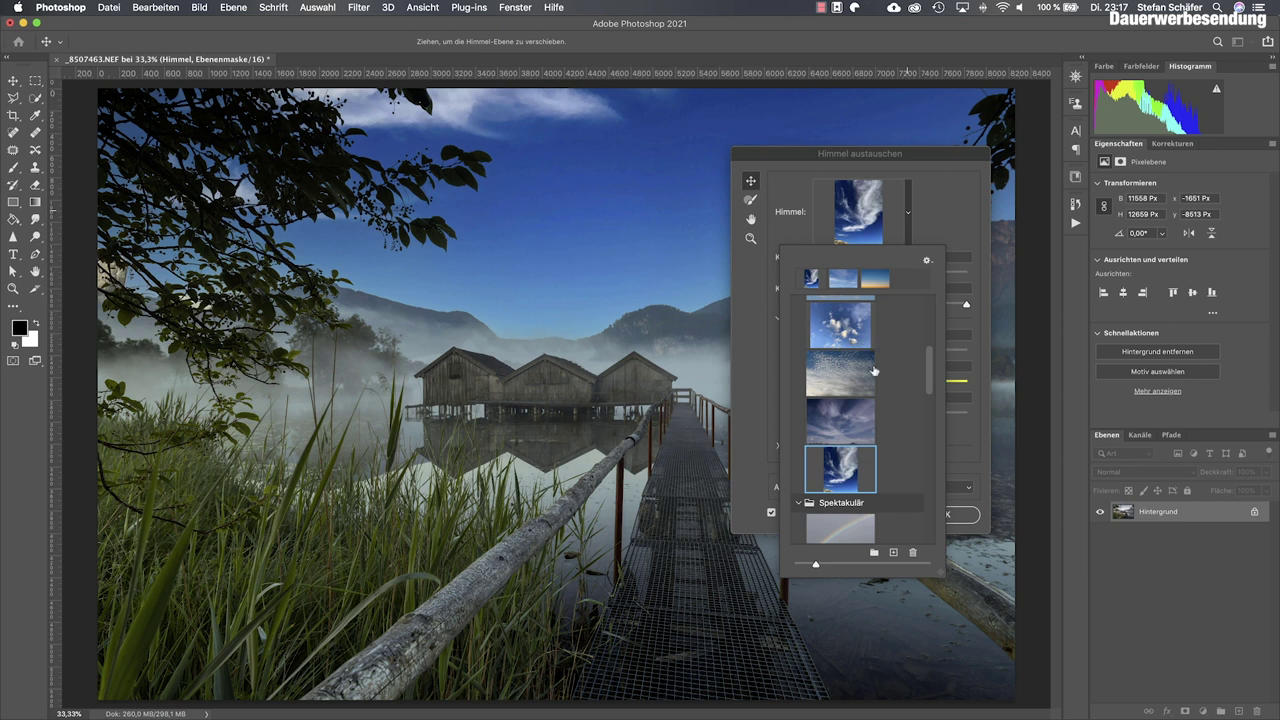
# Preview the cloudy altocumulus sky preset and close the preset list
pyautogui.scroll(1, 873, 371)
pyautogui.click(840, 425)
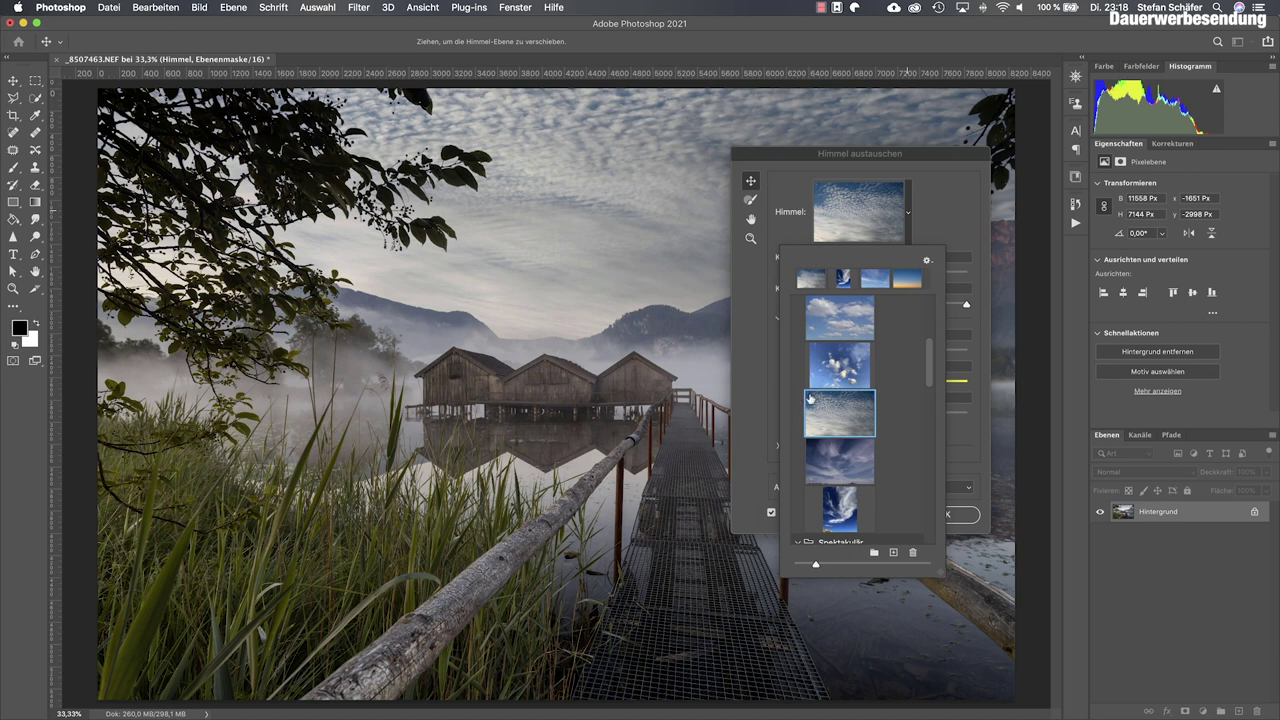
pyautogui.scroll(-5, 840, 405)
pyautogui.scroll(-2, 845, 408)
pyautogui.scroll(-2, 847, 410)
pyautogui.scroll(2, 847, 410)
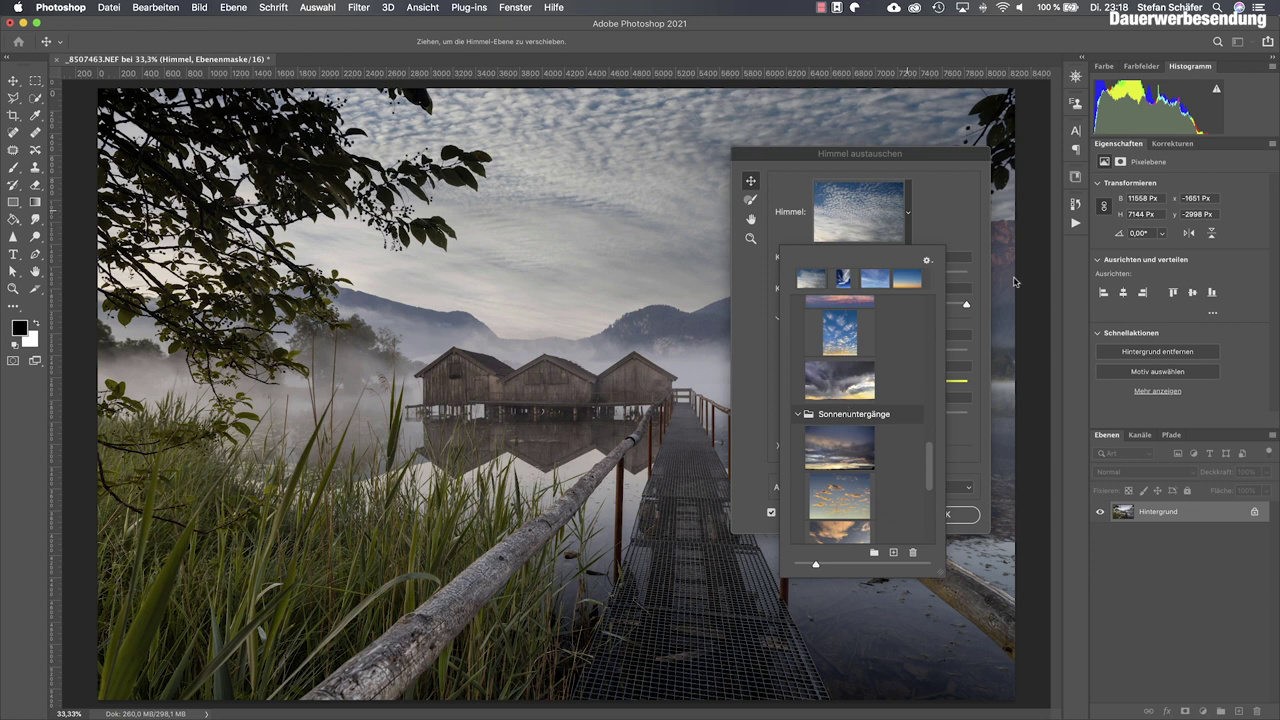
pyautogui.click(943, 158)
# Move the dialog off the boathouses and choose the pink sunset sky preset
pyautogui.moveTo(943, 158); pyautogui.dragTo(583, 355)
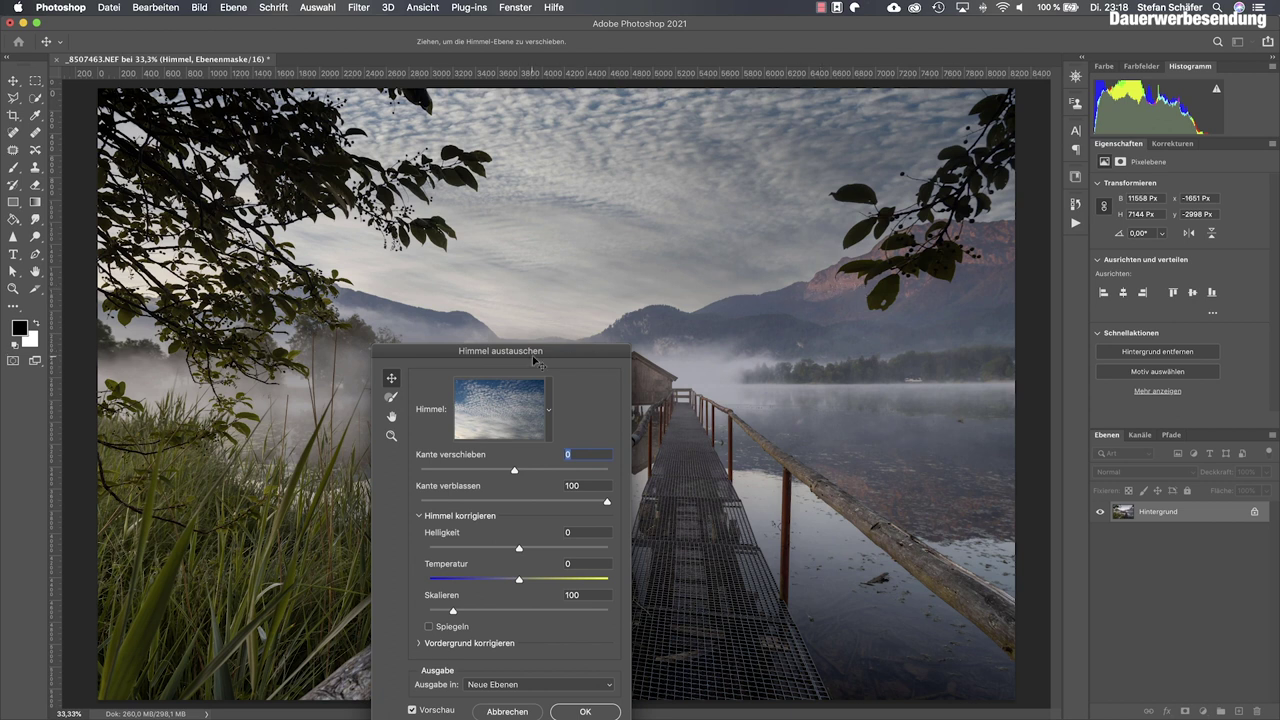
pyautogui.moveTo(535, 360); pyautogui.dragTo(728, 251)
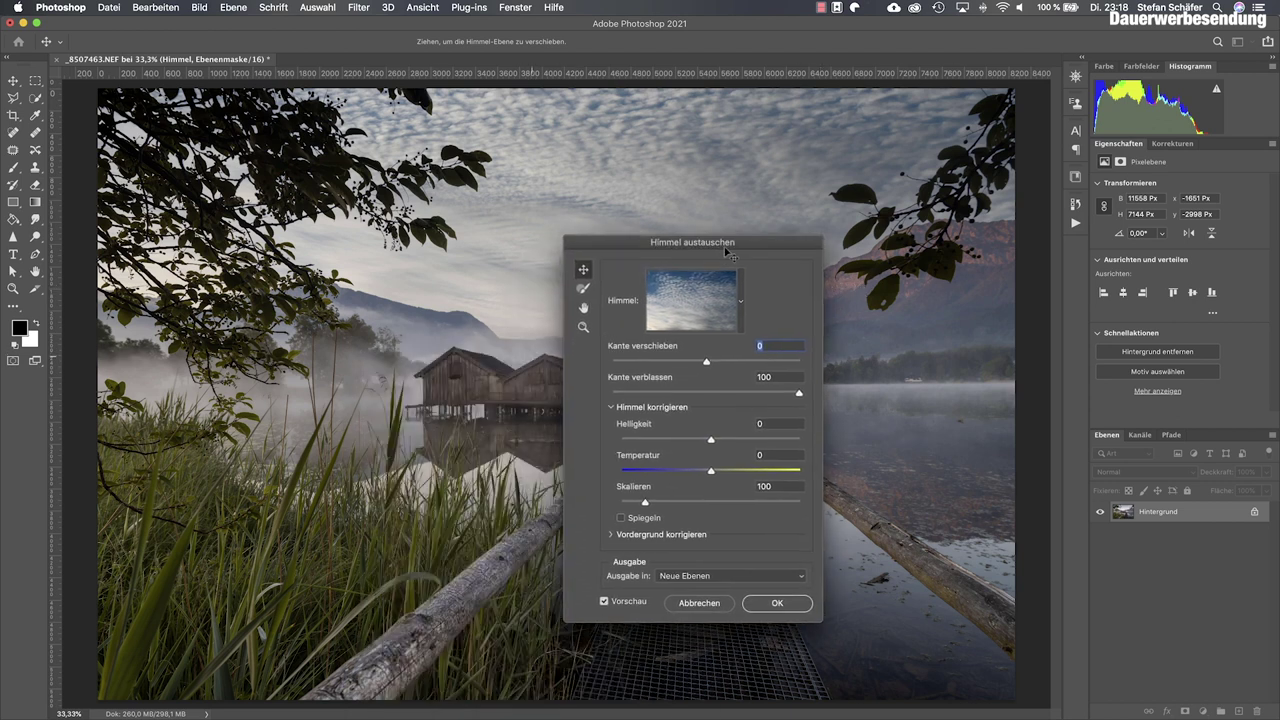
pyautogui.click(741, 305)
pyautogui.scroll(-10, 668, 485)
pyautogui.scroll(-5, 668, 485)
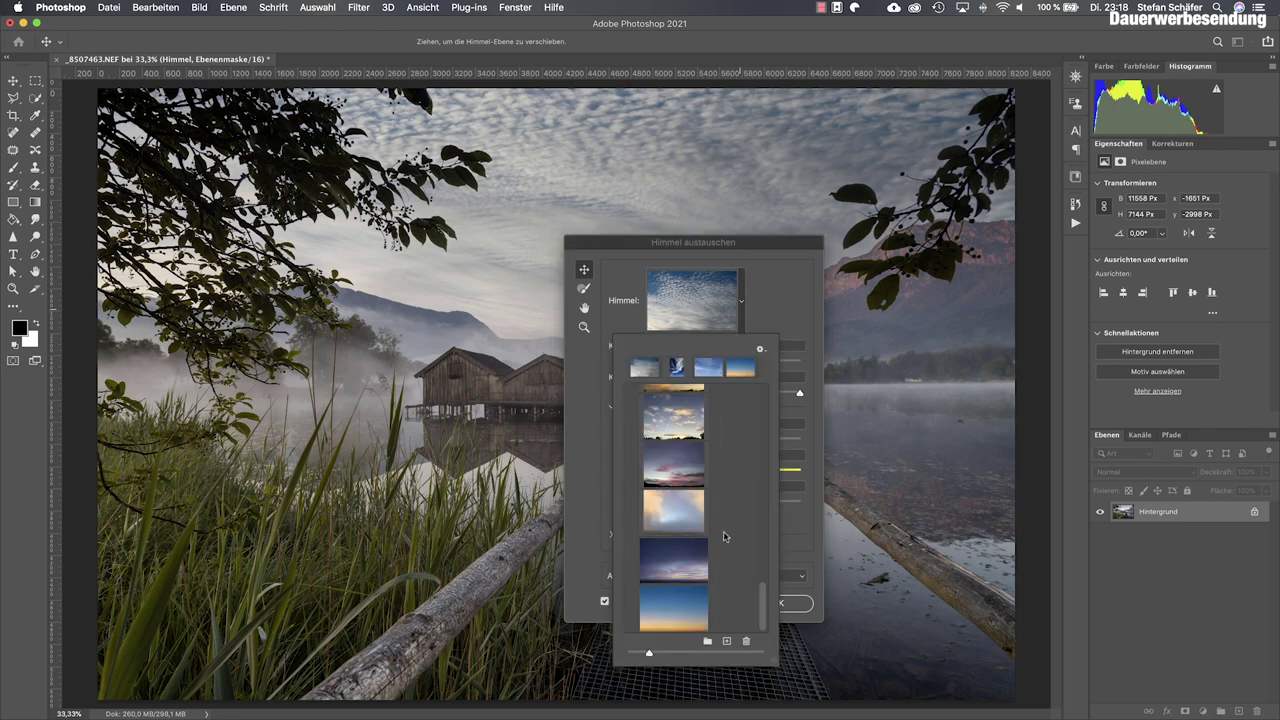
pyautogui.scroll(3, 724, 537)
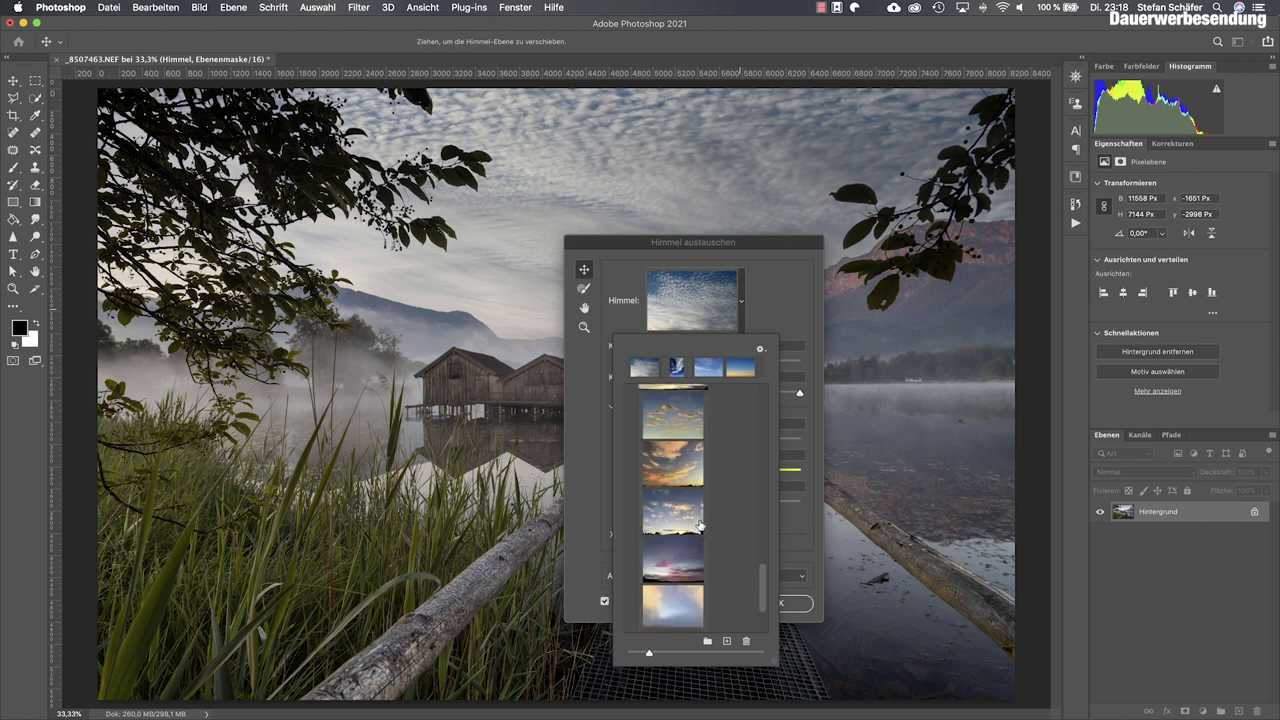
pyautogui.scroll(2, 677, 428)
pyautogui.scroll(2, 677, 430)
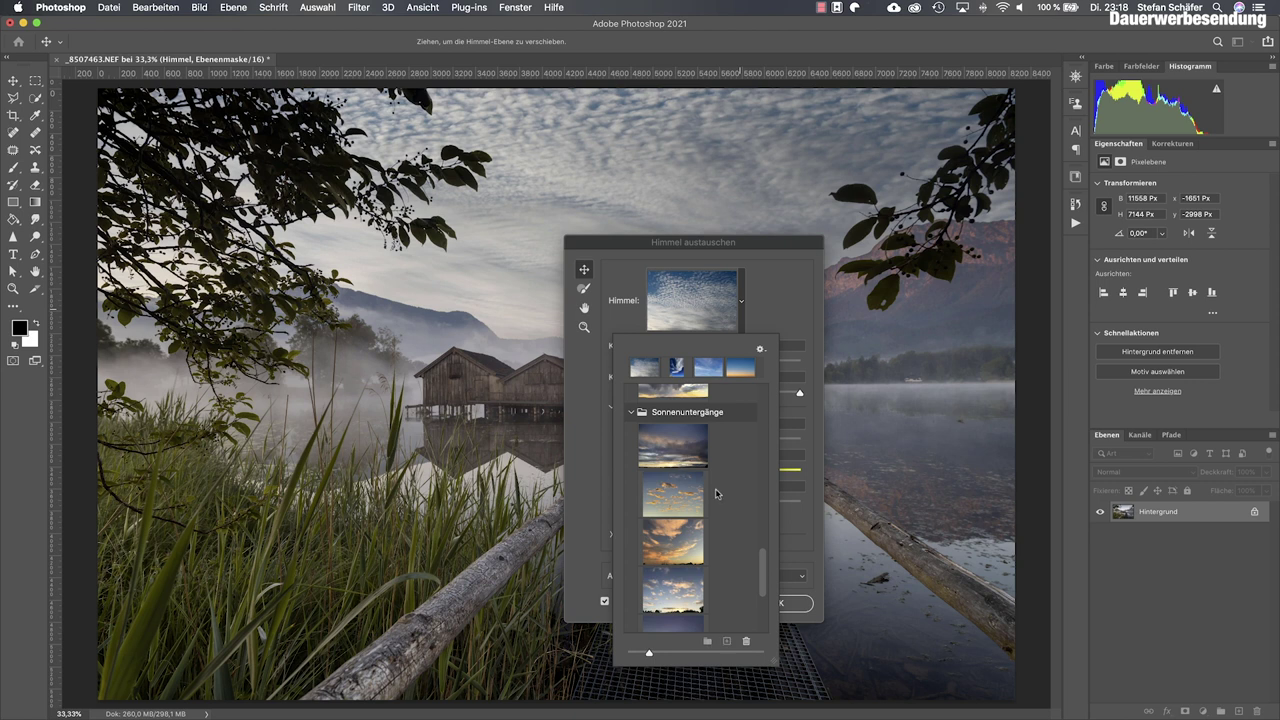
pyautogui.scroll(-3, 716, 493)
pyautogui.scroll(-3, 716, 493)
pyautogui.scroll(3, 716, 493)
pyautogui.scroll(2, 716, 493)
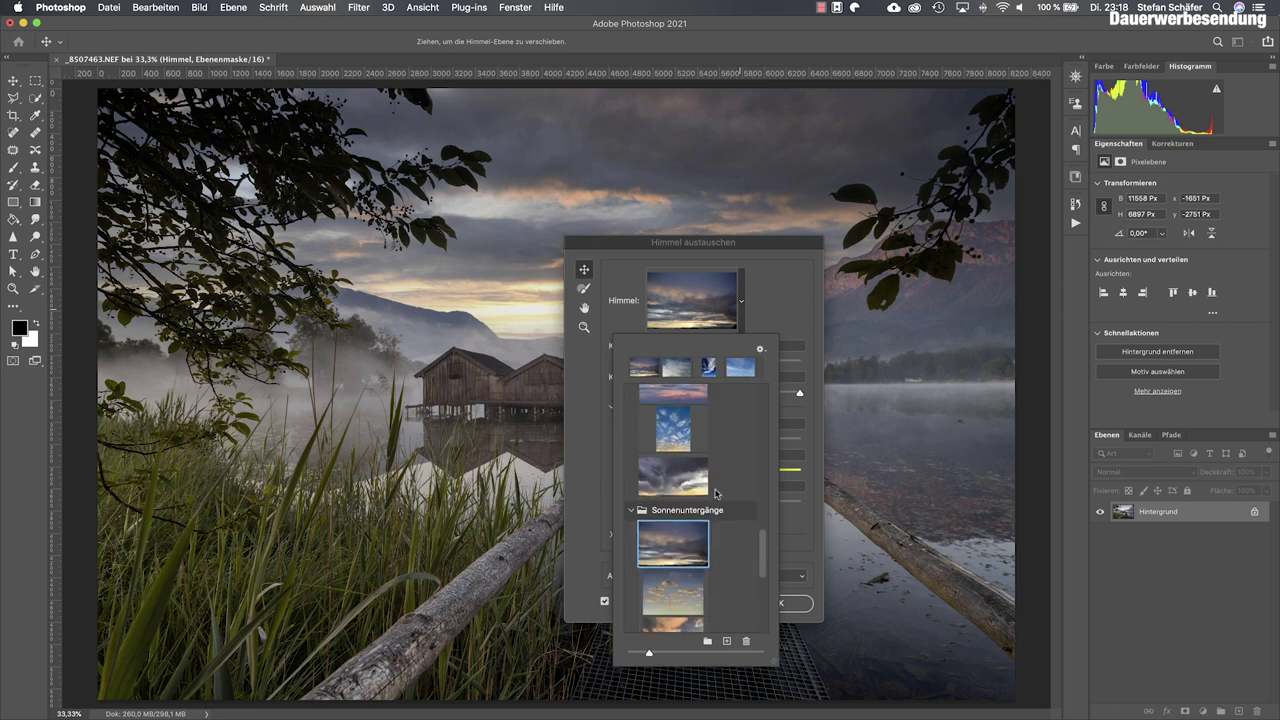
pyautogui.scroll(-3, 628, 512)
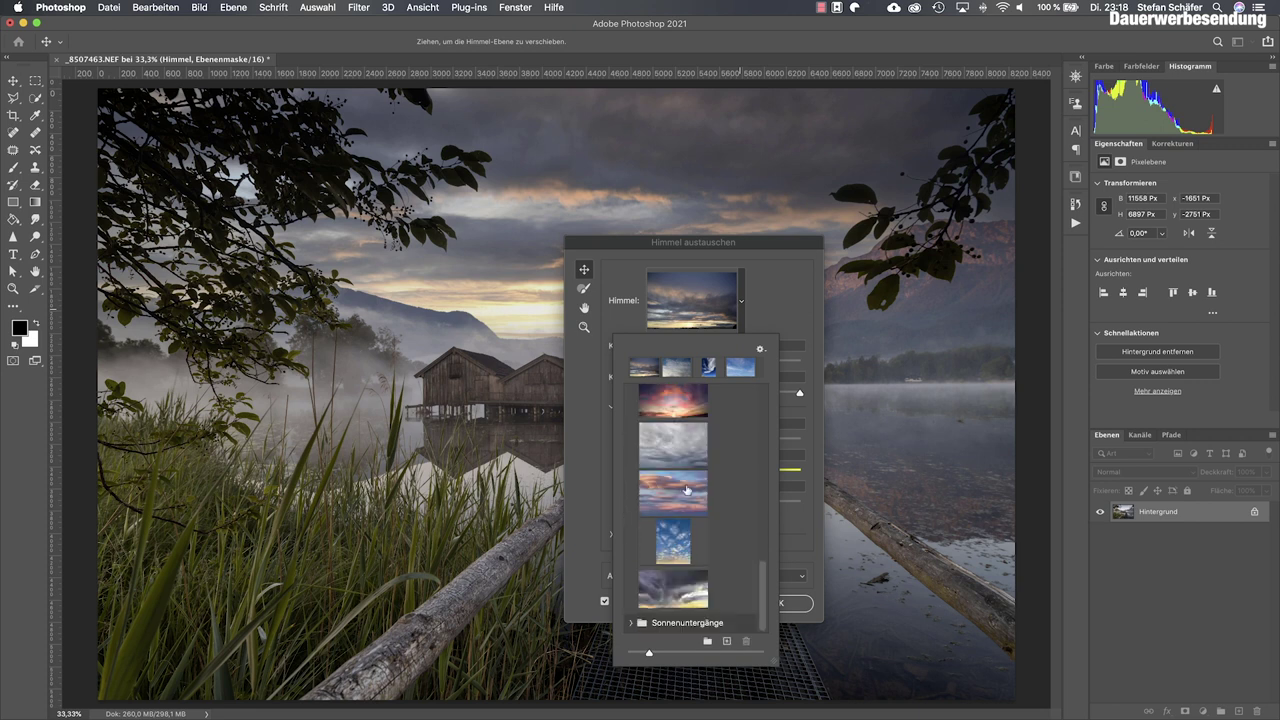
pyautogui.scroll(-3, 687, 489)
pyautogui.scroll(3, 687, 489)
pyautogui.scroll(3, 688, 500)
pyautogui.scroll(3, 690, 530)
pyautogui.scroll(-3, 691, 557)
pyautogui.scroll(-3, 691, 557)
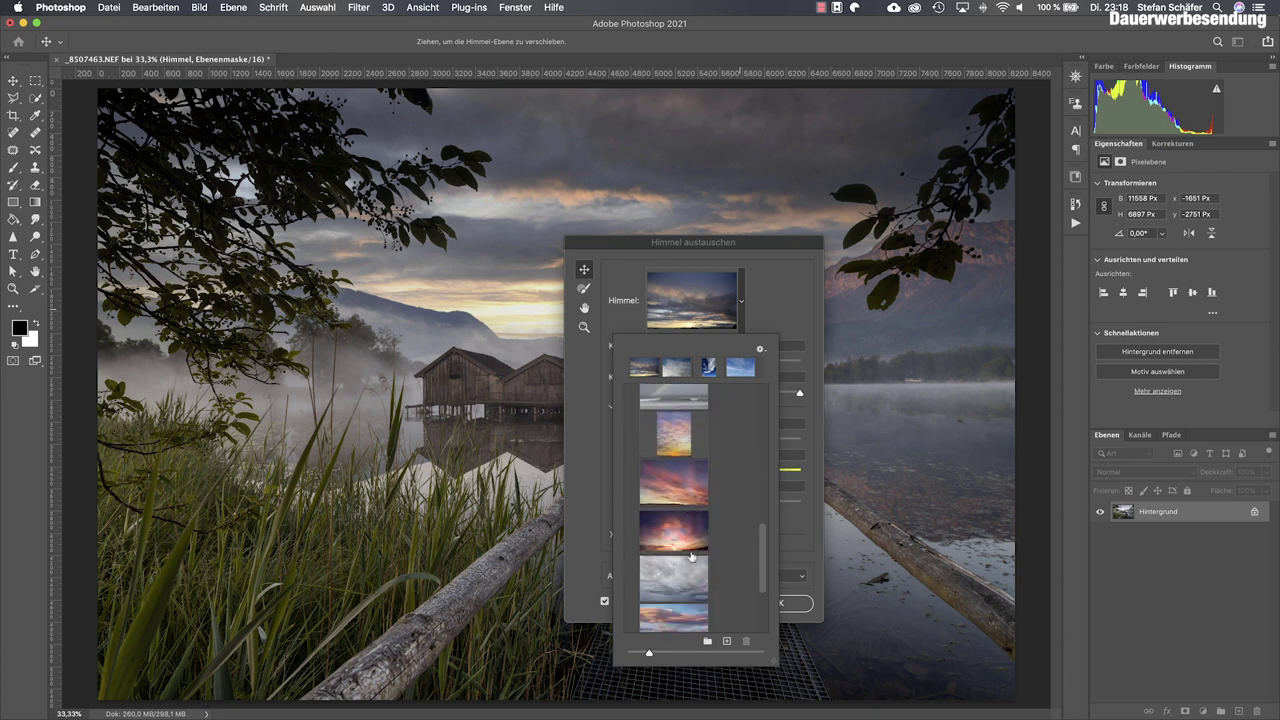
pyautogui.scroll(-3, 691, 557)
pyautogui.click(669, 495)
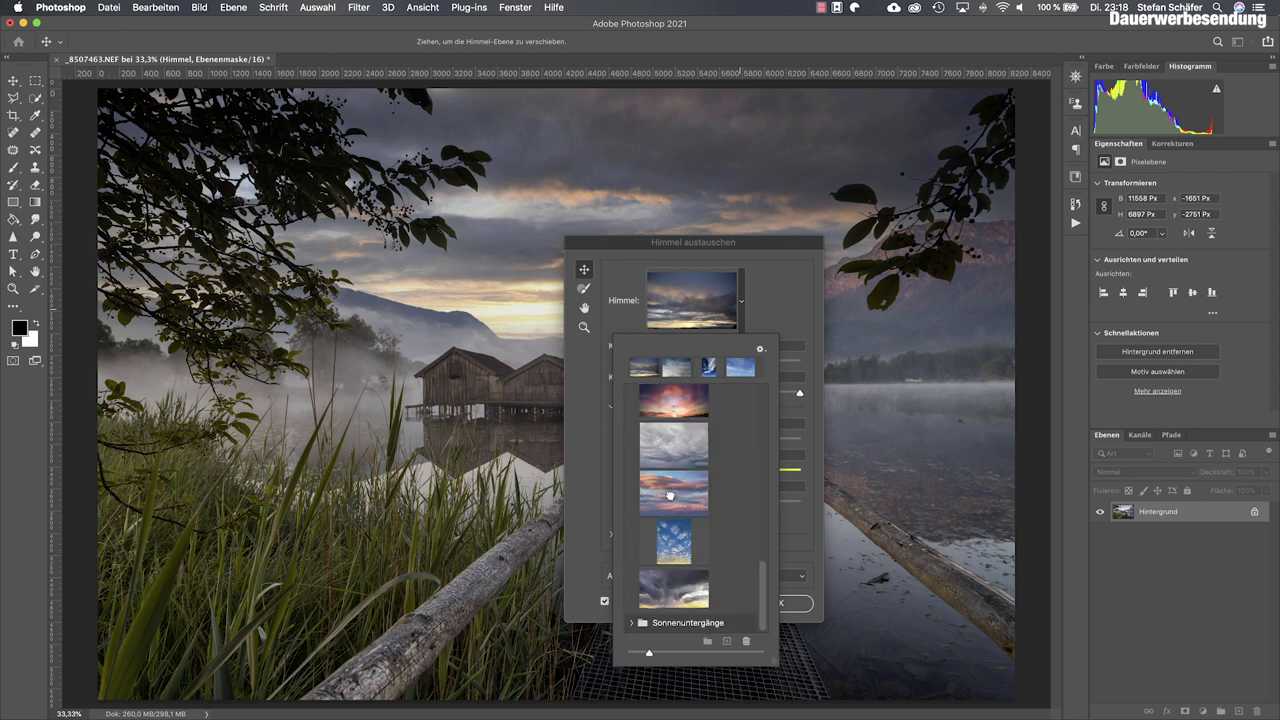
pyautogui.click(671, 498)
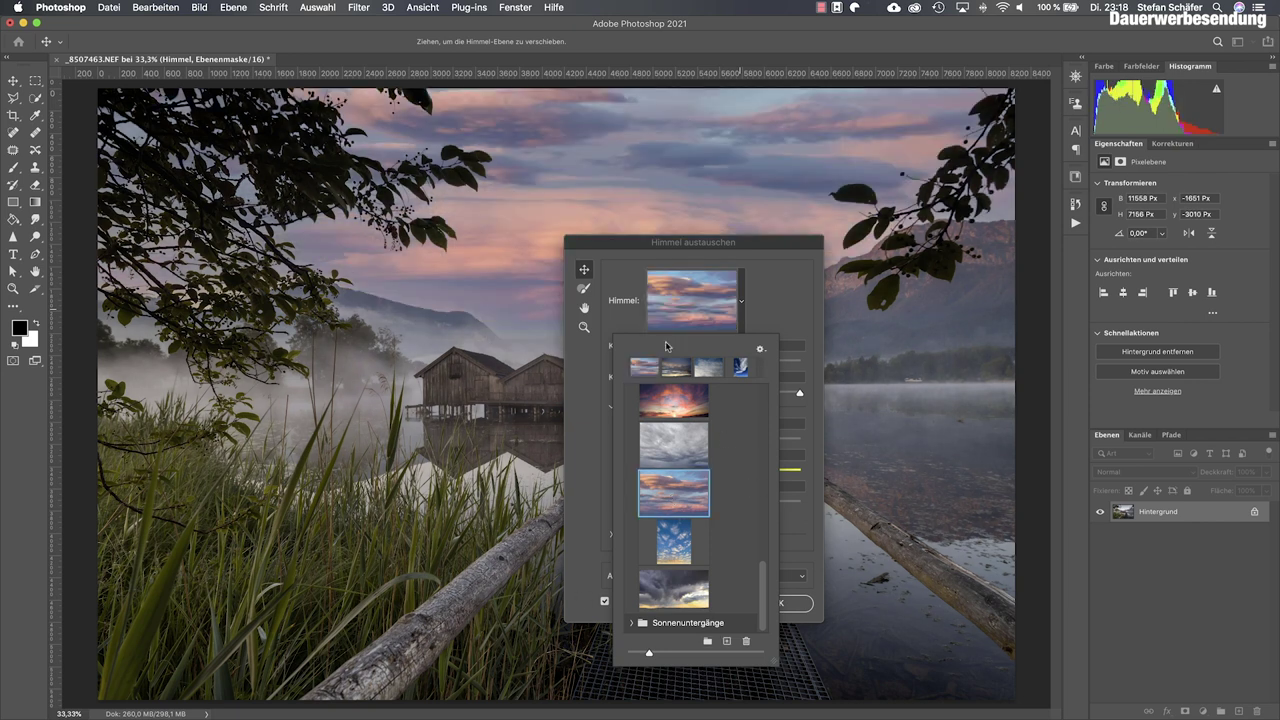
pyautogui.click(771, 311)
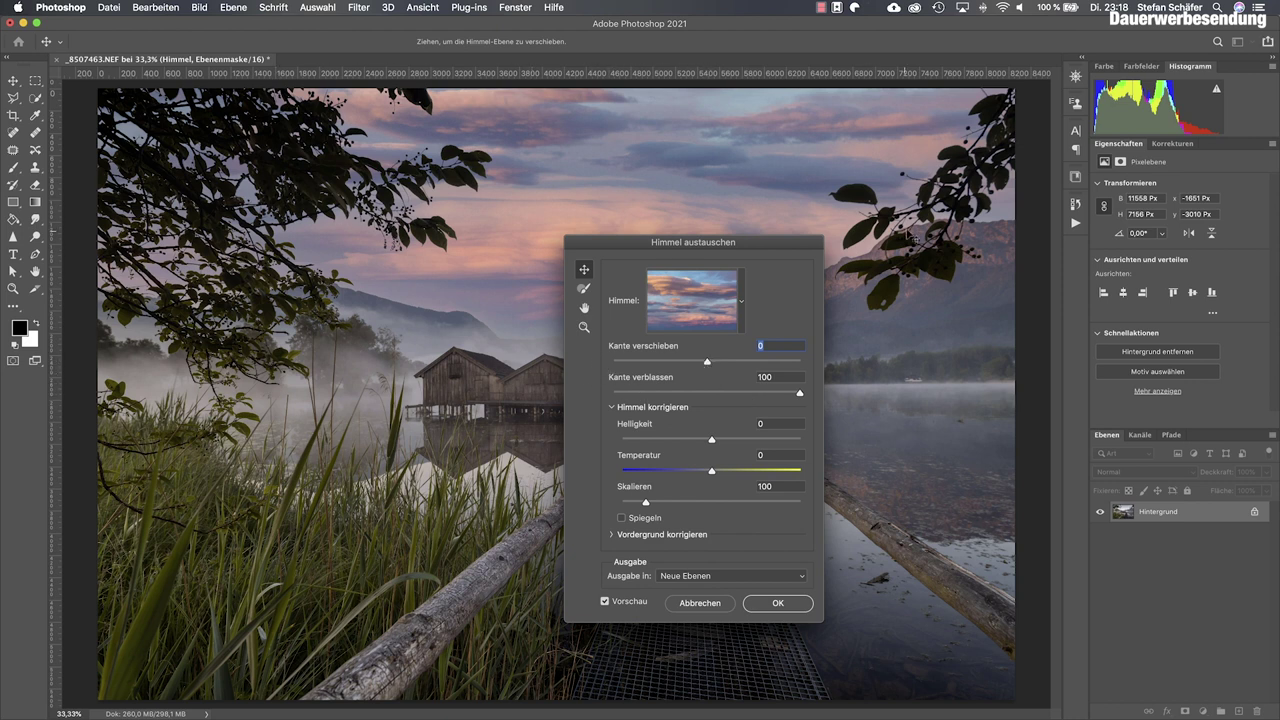
# Set sky brightness to 35 and temperature to 30, and foreground lighting adjustment to 76
pyautogui.moveTo(711, 441); pyautogui.dragTo(739, 441)
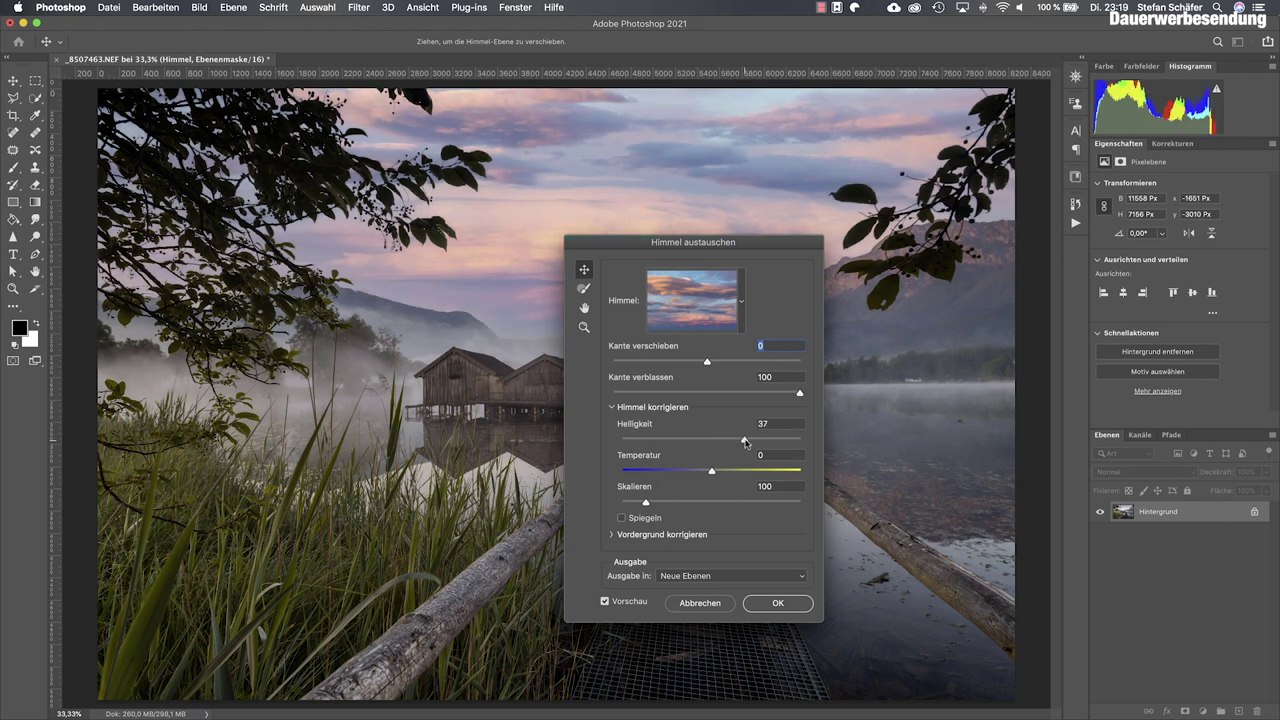
pyautogui.moveTo(744, 443)
pyautogui.mouseDown()
pyautogui.moveTo(726, 473)
pyautogui.moveTo(698, 473)
pyautogui.moveTo(740, 474)
pyautogui.mouseUp()
pyautogui.click(611, 535)
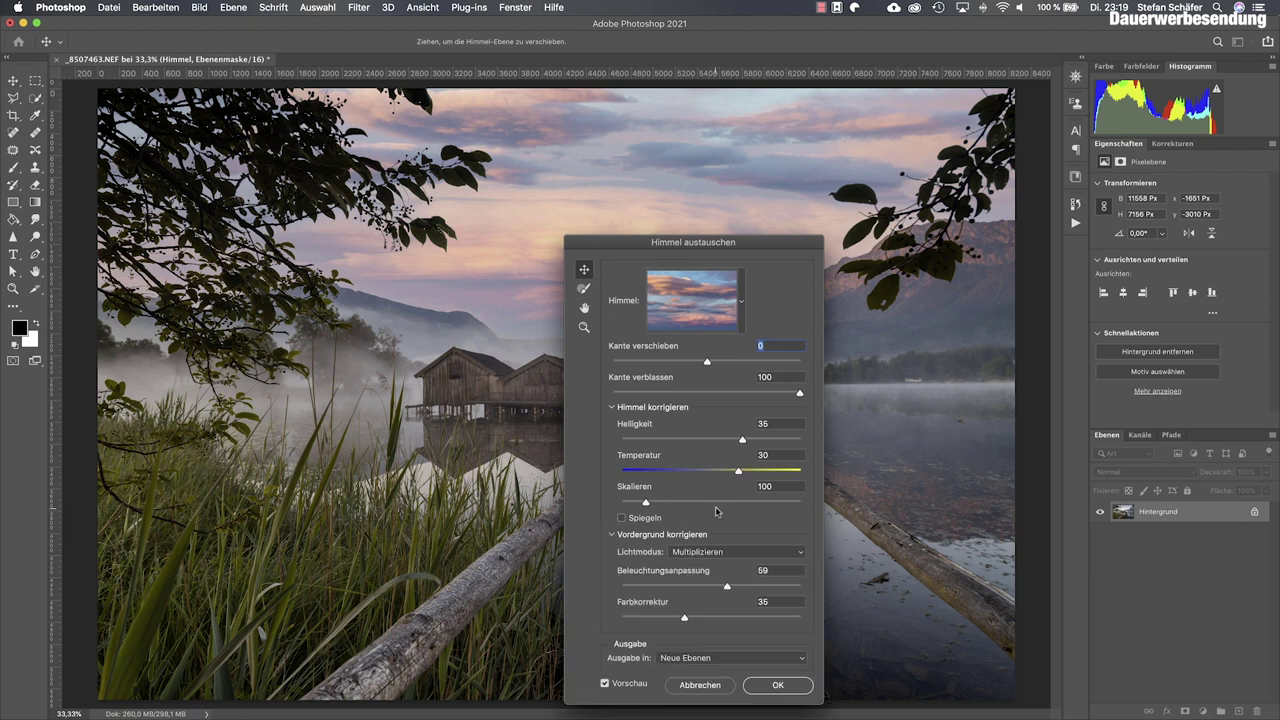
pyautogui.moveTo(728, 590)
pyautogui.mouseDown()
pyautogui.moveTo(792, 592)
pyautogui.moveTo(677, 588)
pyautogui.mouseUp()
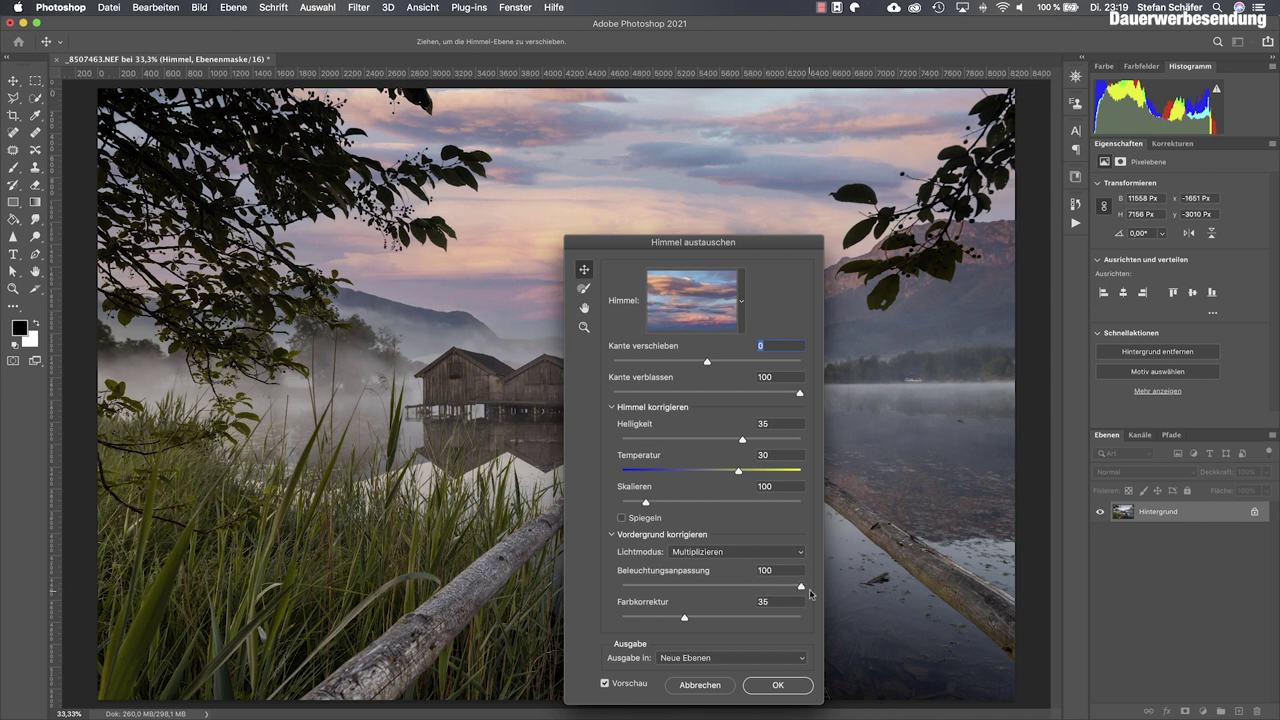
pyautogui.moveTo(809, 589); pyautogui.dragTo(732, 606)
# Set foreground colour adjustment to 64 and apply the sky replacement
pyautogui.moveTo(686, 618); pyautogui.dragTo(745, 619)
pyautogui.moveTo(745, 621)
pyautogui.mouseDown()
pyautogui.moveTo(798, 622)
pyautogui.moveTo(745, 619)
pyautogui.mouseUp()
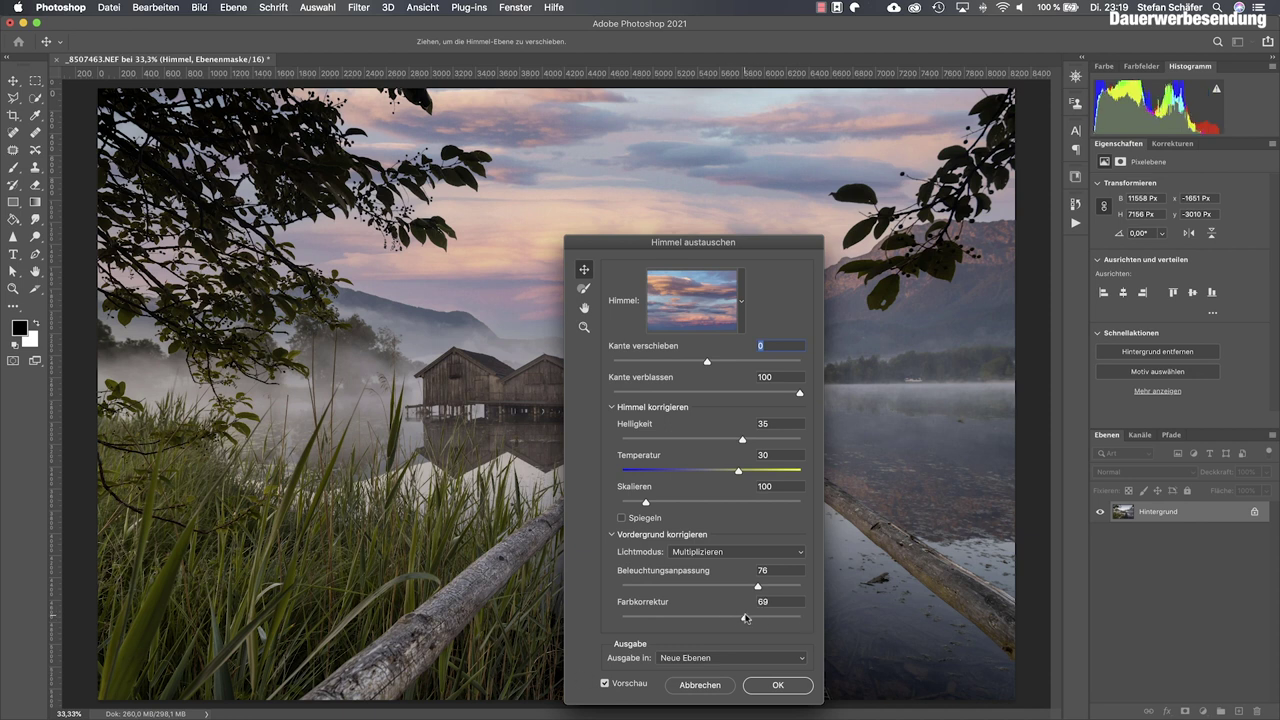
pyautogui.moveTo(744, 621); pyautogui.dragTo(736, 619)
pyautogui.click(777, 686)
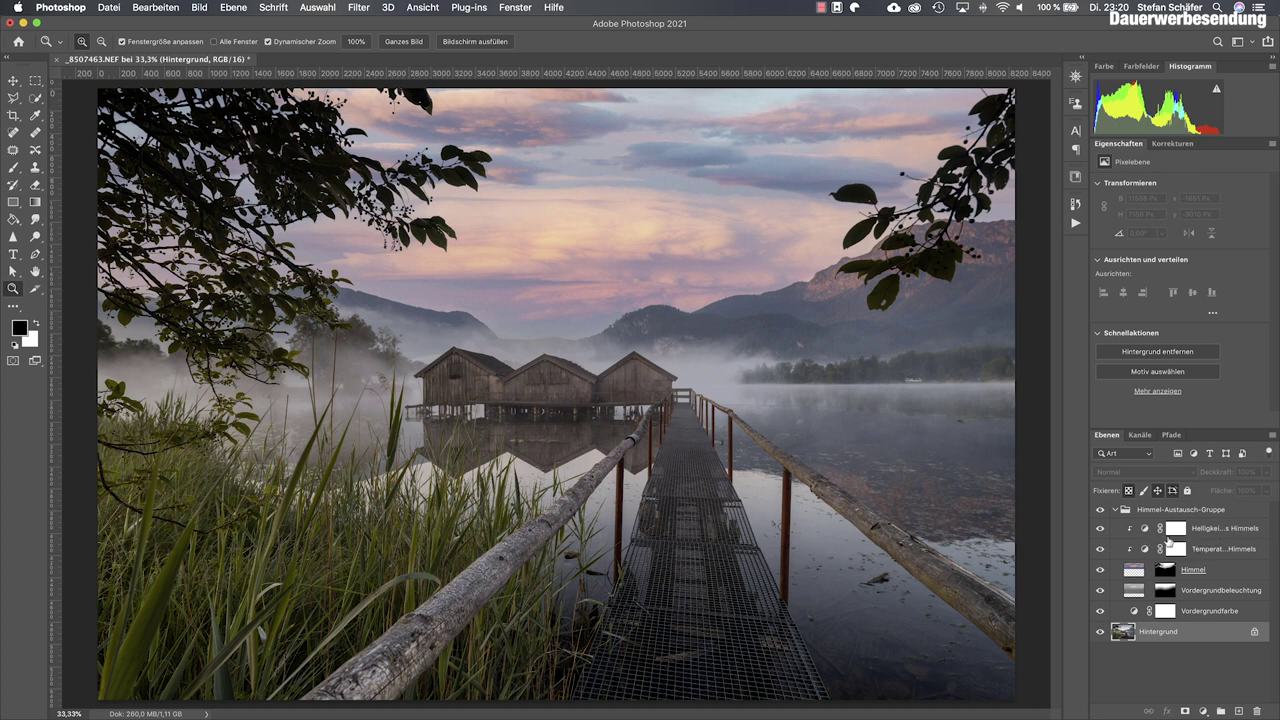
# Collapse the Himmel-Austausch-Gruppe and toggle its visibility to compare, leaving the pink sky visible
pyautogui.click(1115, 511)
pyautogui.click(1101, 511)
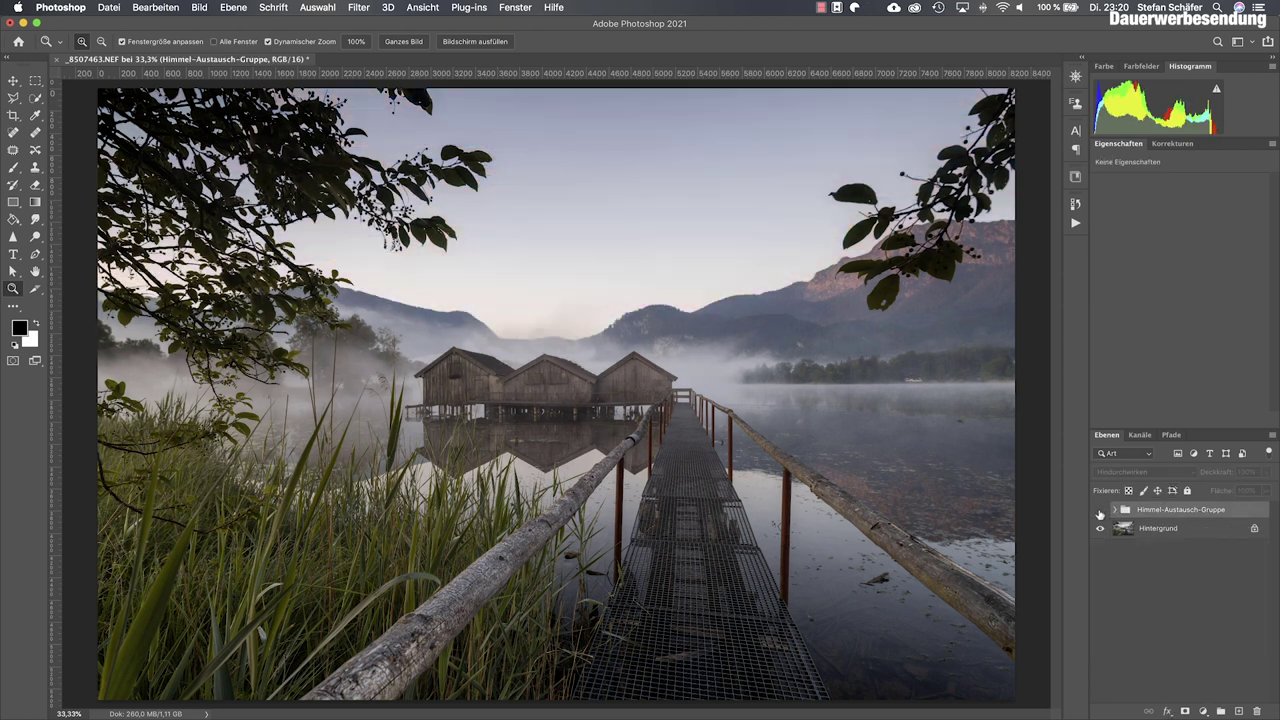
pyautogui.click(1101, 511)
pyautogui.click(1101, 511)
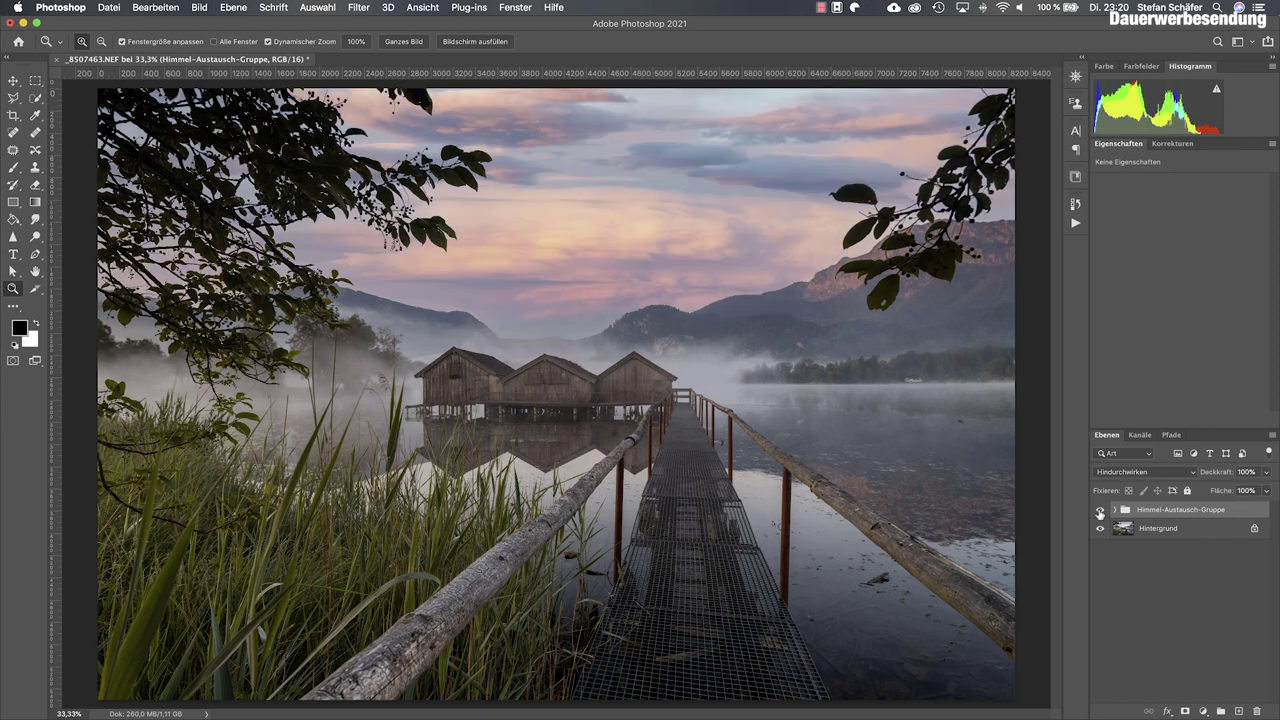
pyautogui.click(1100, 511)
pyautogui.click(1100, 511)
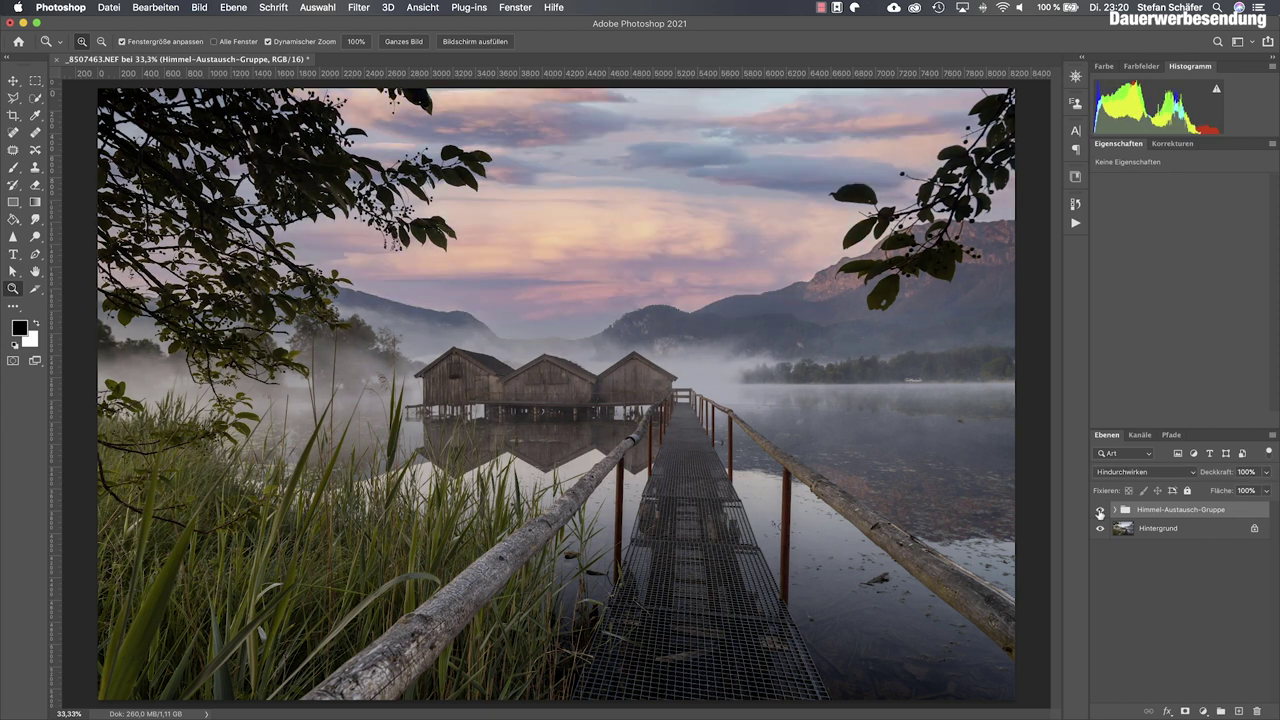